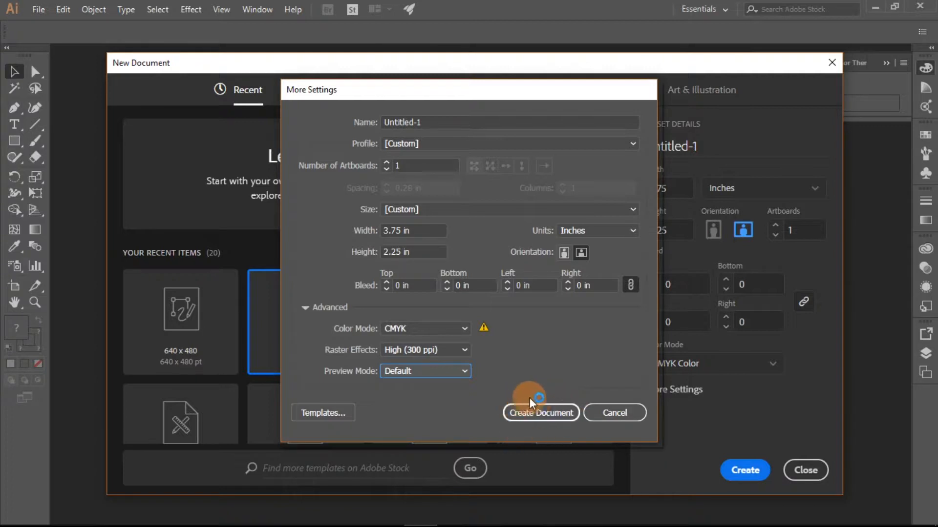
# - Create a 3.75 x 2.25 in landscape document with one artboard, CMYK colour mode and 300 ppi raster effects
pyautogui.click(532, 414)
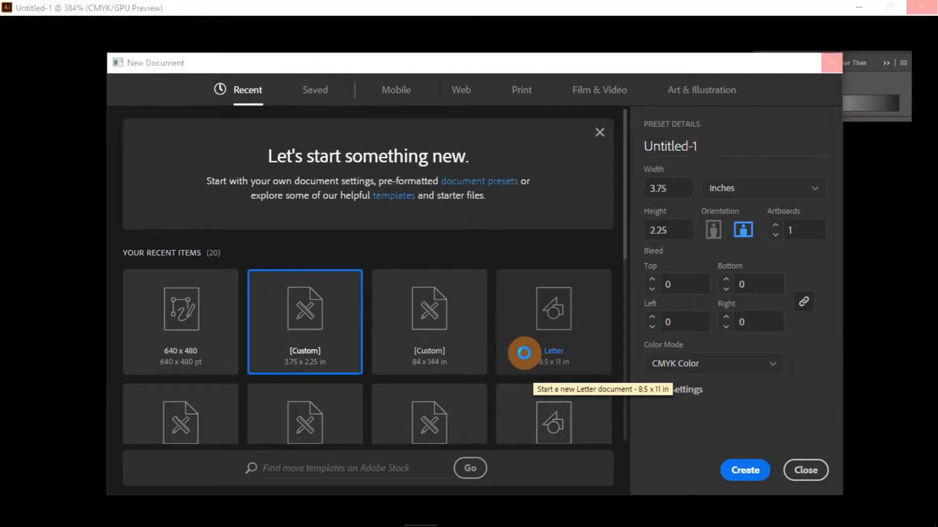
pyautogui.scroll(-4, 468, 322)
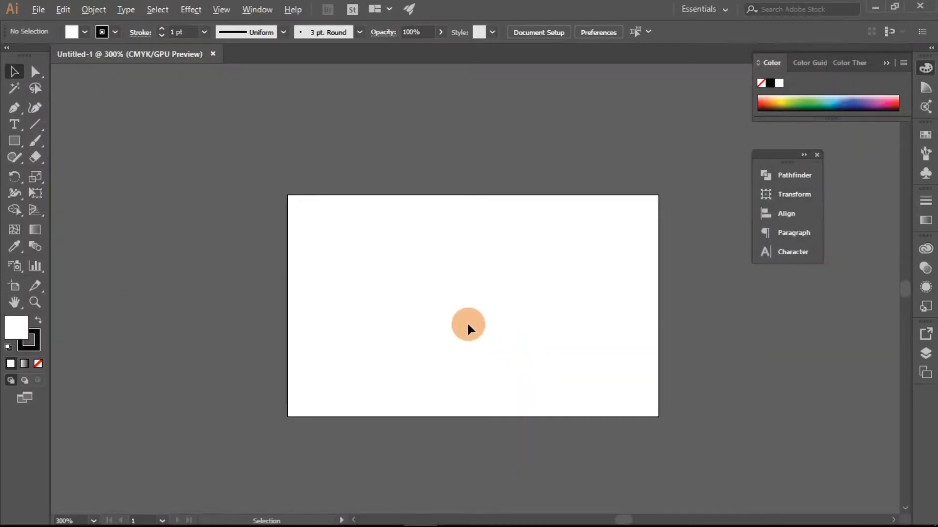
pyautogui.scroll(2, 469, 321)
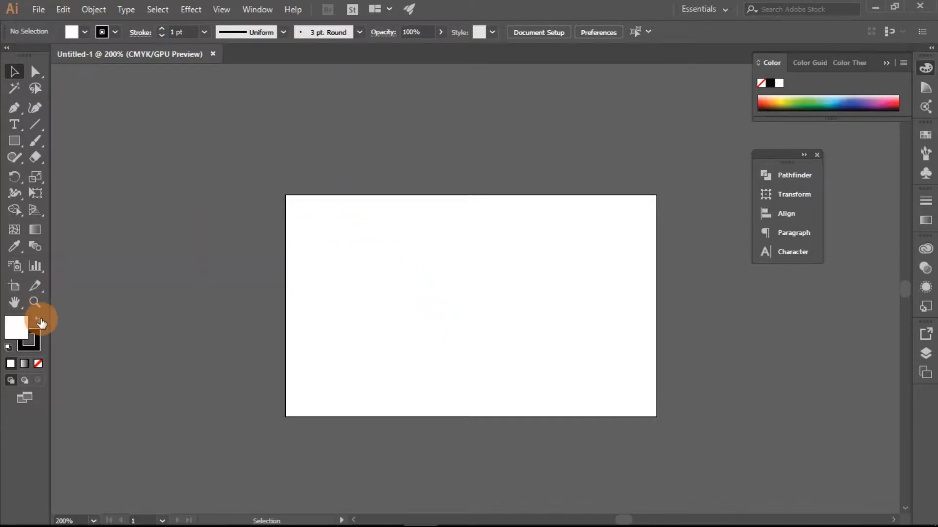
# - Draw a black rectangle without a stroke covering the whole artboard as the card background
pyautogui.click(38, 363)
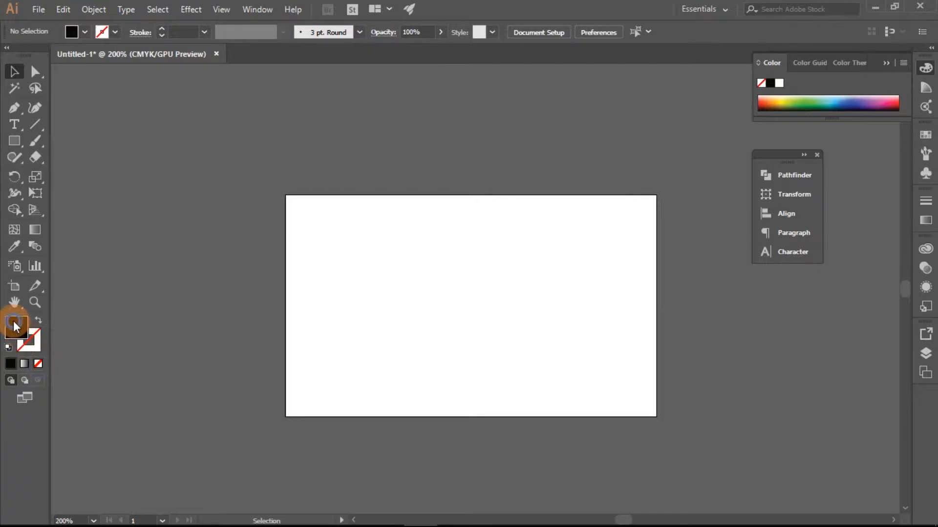
pyautogui.doubleClick(16, 326)
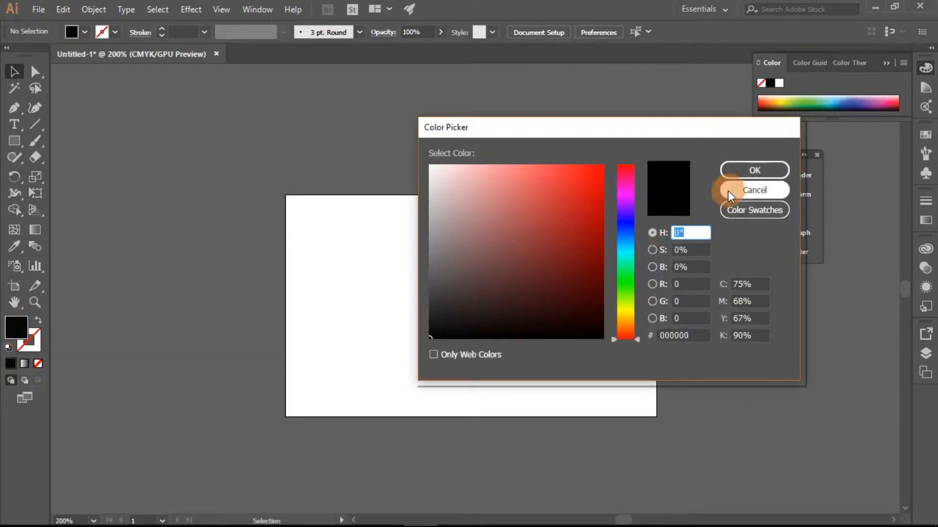
pyautogui.click(735, 170)
pyautogui.click(15, 140)
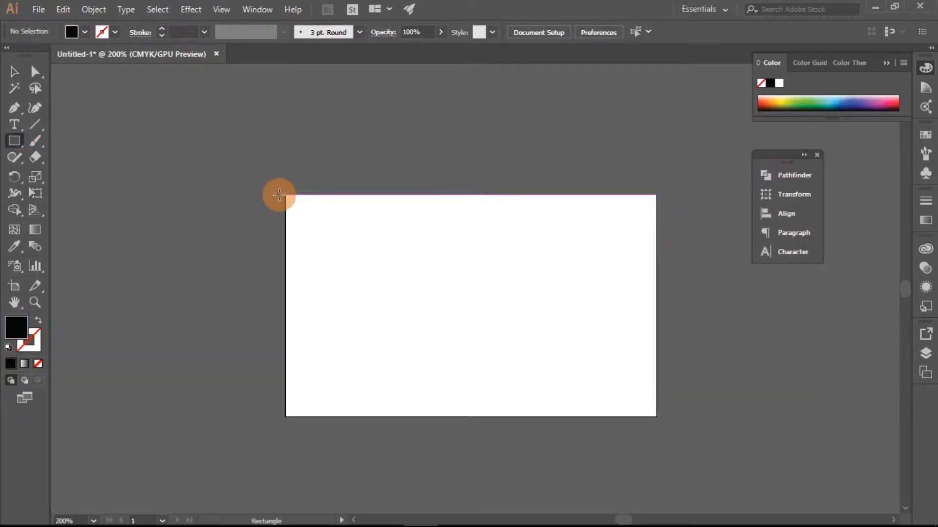
pyautogui.moveTo(284, 195); pyautogui.dragTo(649, 412)
pyautogui.click(14, 72)
pyautogui.click(166, 149)
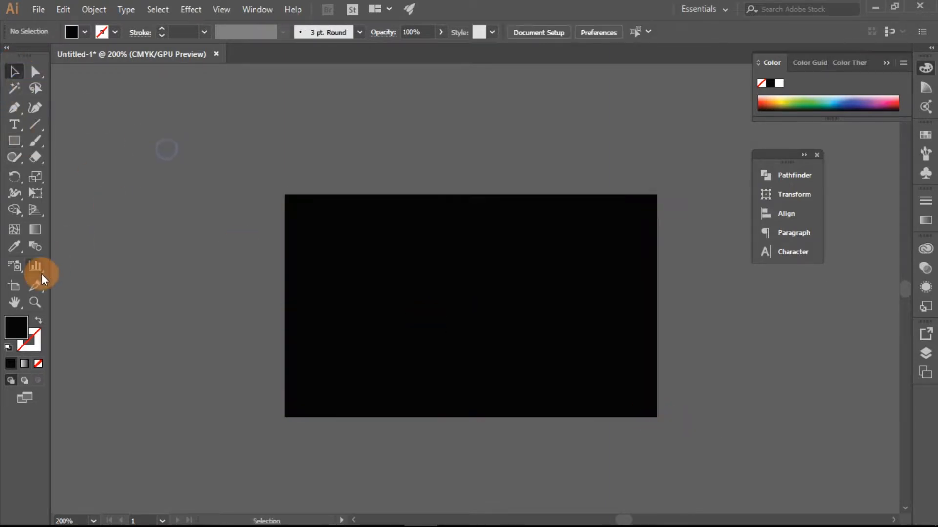
# - Draw a yellow rectangle about 3.75 x 0.39 in along the bottom edge of the card
pyautogui.doubleClick(21, 320)
pyautogui.moveTo(578, 262); pyautogui.dragTo(607, 159)
pyautogui.click(625, 333)
pyautogui.moveTo(625, 330); pyautogui.dragTo(625, 309)
pyautogui.click(755, 170)
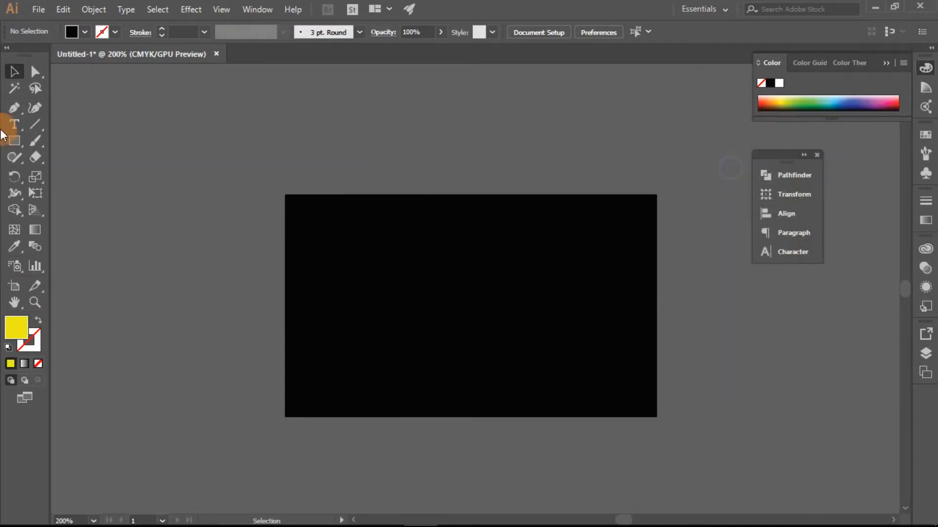
pyautogui.click(14, 140)
pyautogui.moveTo(286, 379); pyautogui.dragTo(657, 416)
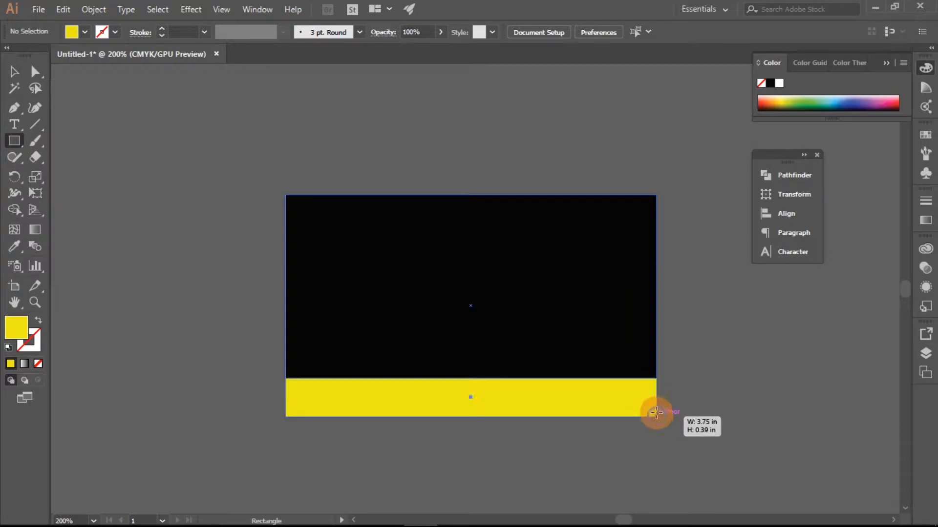
# - Place a narrow diagonal bar across the yellow strip right of centre and subtract it with Minus Front
pyautogui.moveTo(115, 151); pyautogui.dragTo(570, 414)
pyautogui.keyDown('shift'); pyautogui.click(585, 397); pyautogui.keyUp('shift')
pyautogui.click(804, 175)
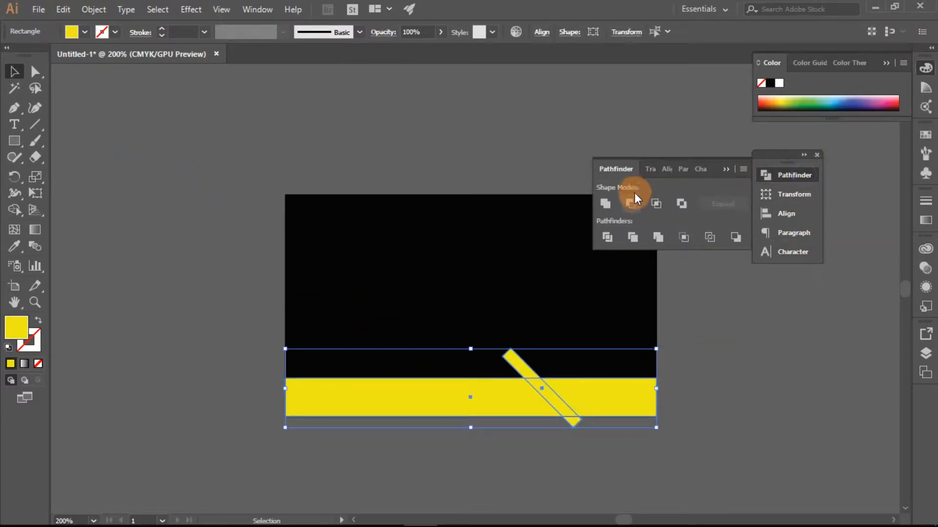
pyautogui.click(632, 203)
pyautogui.click(517, 162)
# - Ungroup the cut yellow strip and make its right-hand piece slightly smaller from the upper-left corner
pyautogui.click(590, 397)
pyautogui.rightClick(601, 396)
pyautogui.click(642, 292)
pyautogui.click(741, 356)
pyautogui.click(624, 389)
pyautogui.scroll(2, 605, 389)
pyautogui.moveTo(476, 368); pyautogui.dragTo(487, 372)
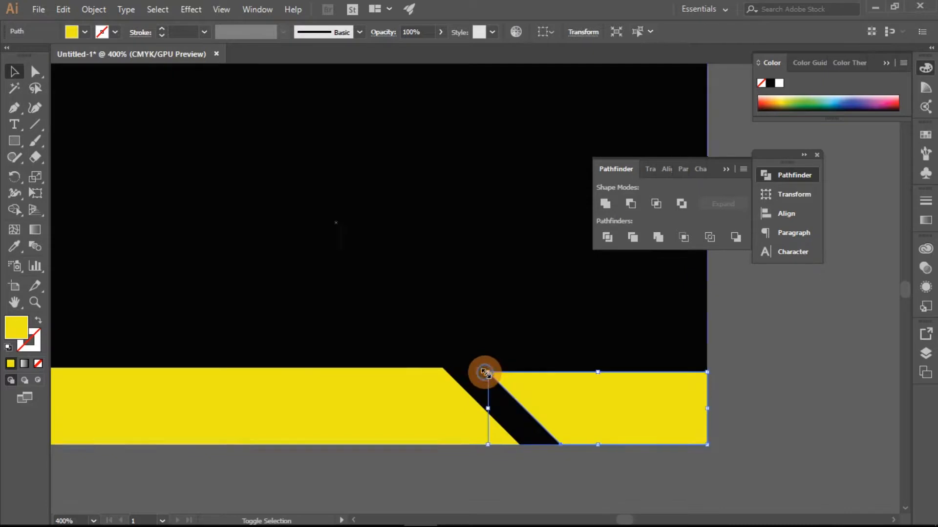
pyautogui.click(772, 391)
pyautogui.scroll(-1, 432, 403)
# - Recolour the right-hand piece of the bottom strip white (ffffff)
pyautogui.click(538, 403)
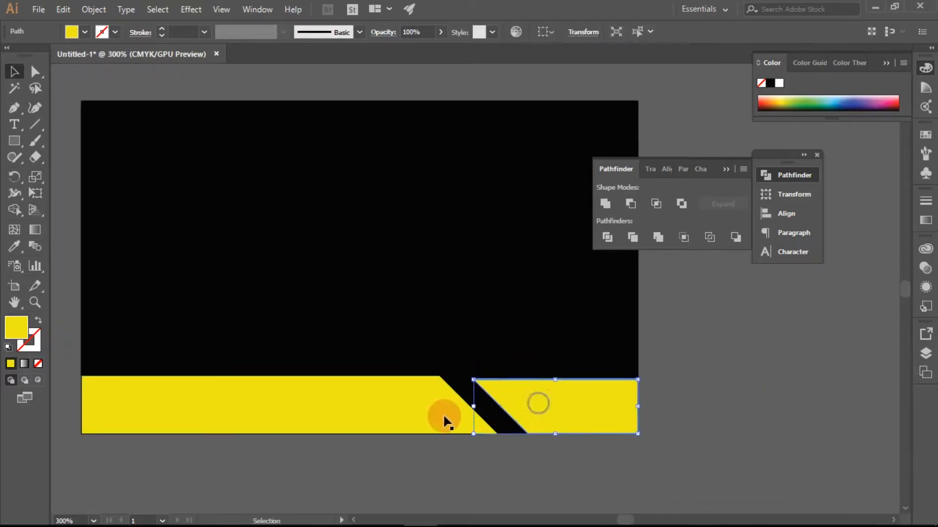
pyautogui.doubleClick(25, 336)
pyautogui.moveTo(450, 272); pyautogui.dragTo(429, 165)
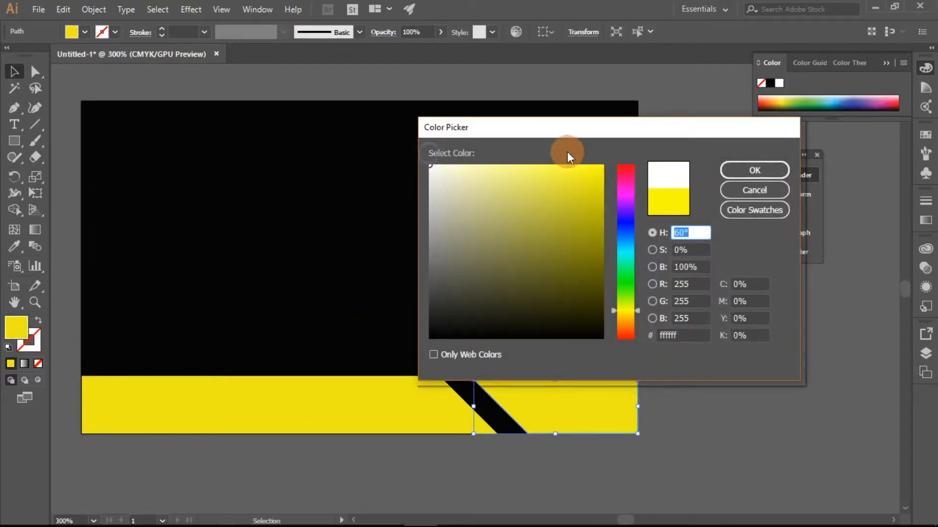
pyautogui.click(738, 171)
pyautogui.click(718, 386)
pyautogui.scroll(-2, 352, 371)
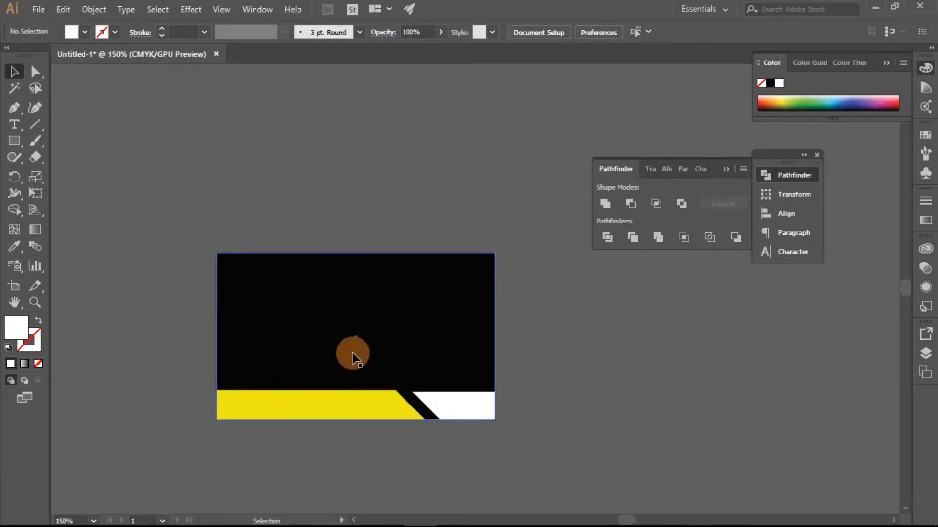
pyautogui.scroll(1, 376, 400)
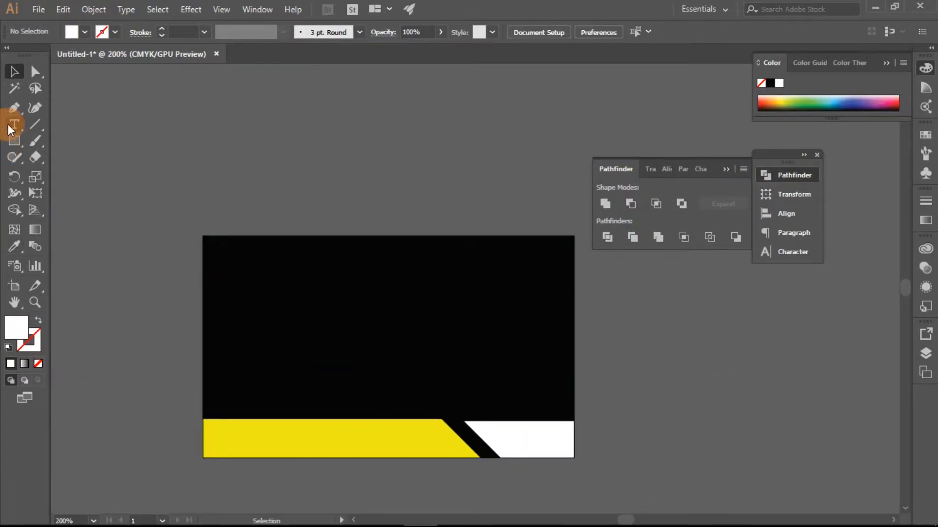
# - Add the text DESIGN on the black background and sample the strip's yellow for its fill
pyautogui.click(335, 328)
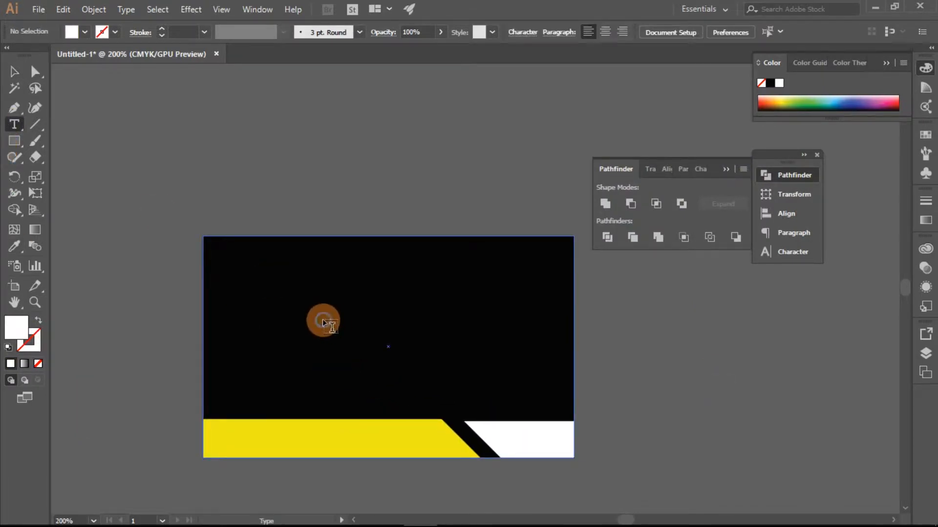
pyautogui.click(323, 320)
pyautogui.write('D')
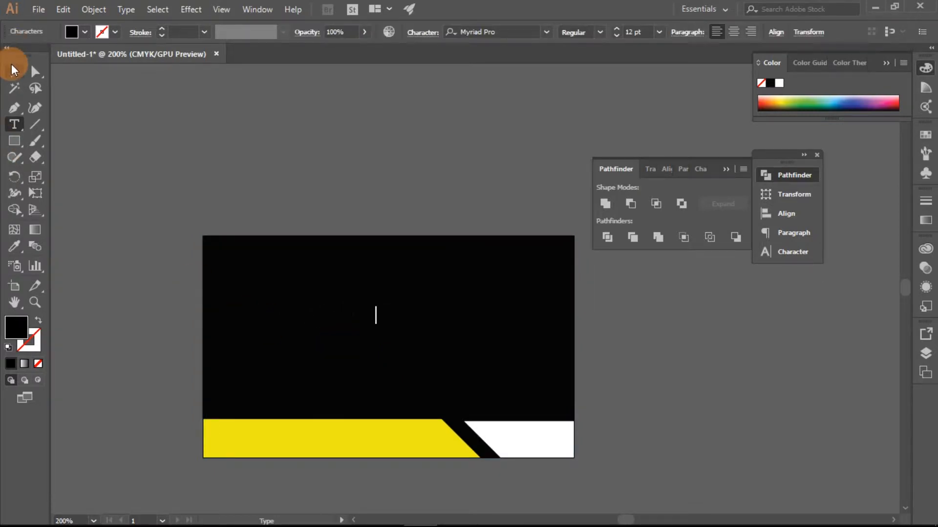
pyautogui.click(14, 71)
pyautogui.click(13, 247)
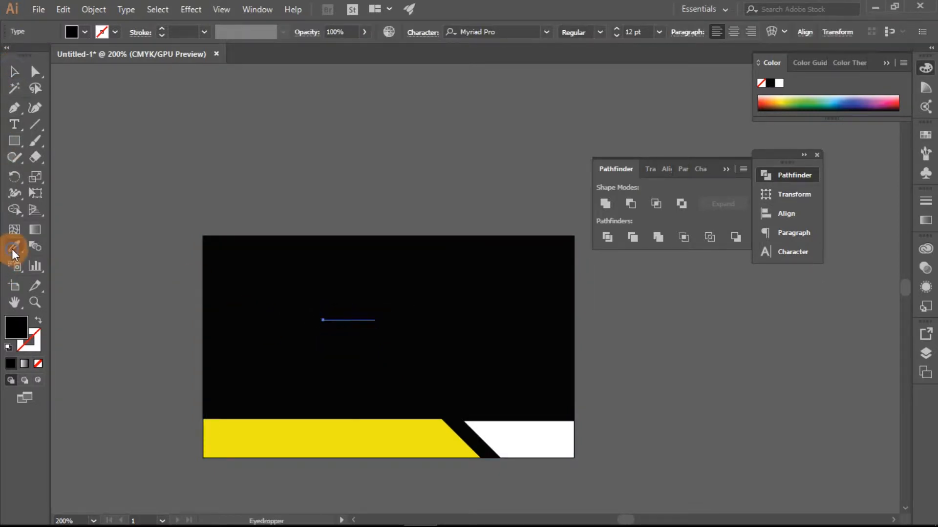
pyautogui.click(373, 434)
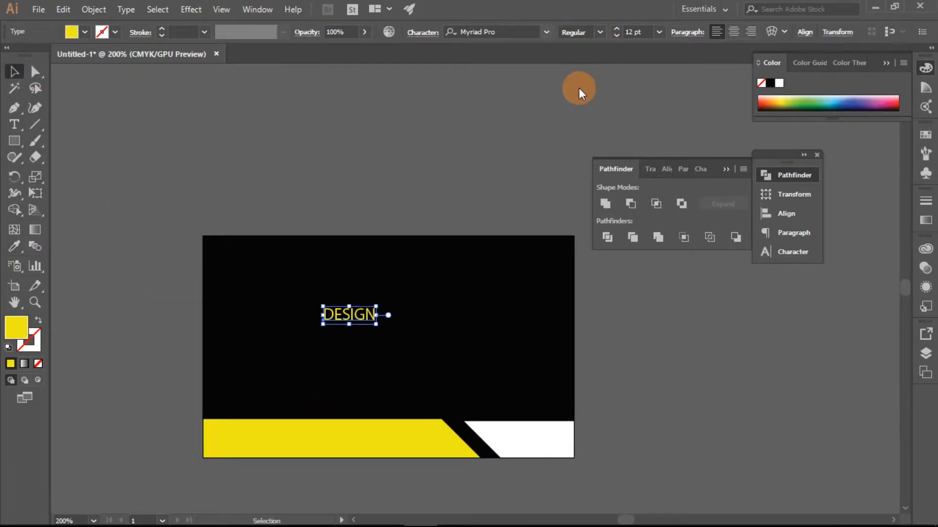
# - Set the DESIGN text in Aileron Heavy and enlarge it to span about half the card's width
pyautogui.click(547, 32)
pyautogui.click(577, 53)
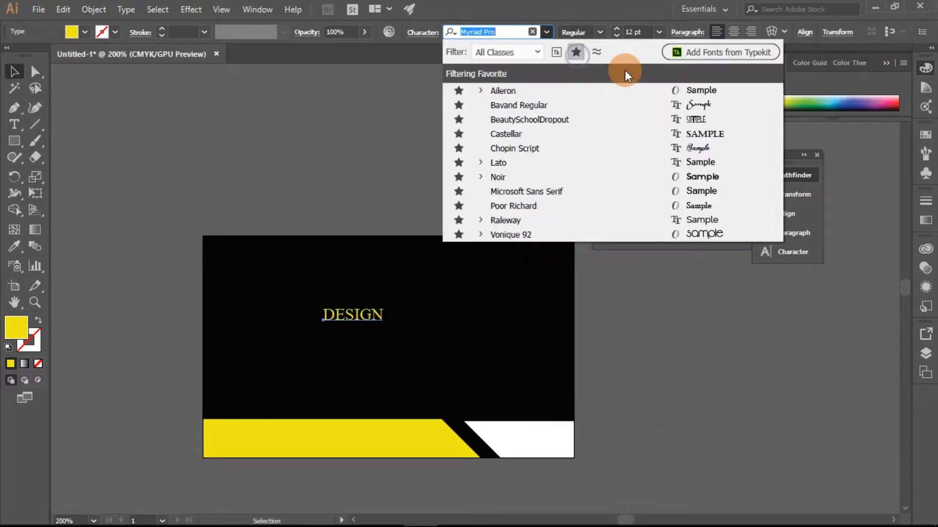
pyautogui.click(549, 92)
pyautogui.click(599, 33)
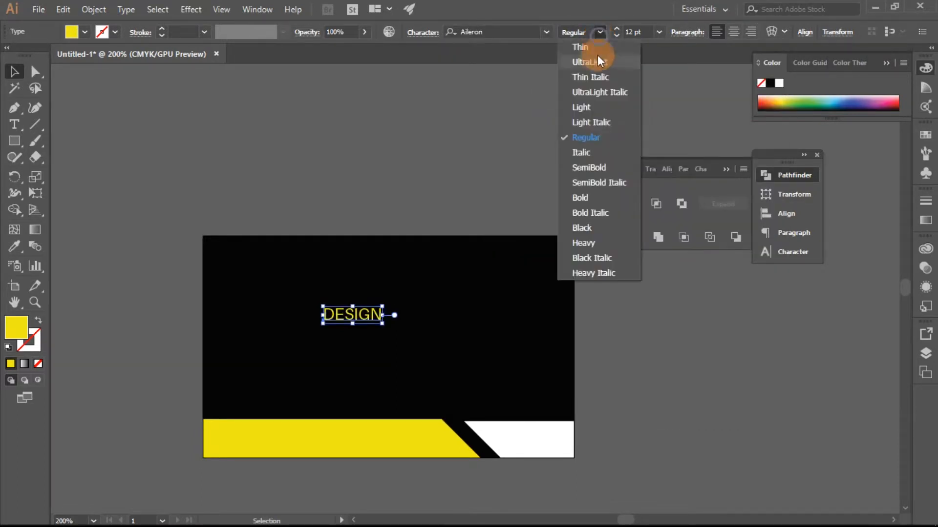
pyautogui.click(598, 242)
pyautogui.moveTo(386, 324); pyautogui.dragTo(447, 342)
pyautogui.click(401, 191)
# - Add the text GEEK above the card, enlarge it to about 25 pt and sample white for its fill
pyautogui.click(19, 125)
pyautogui.click(221, 168)
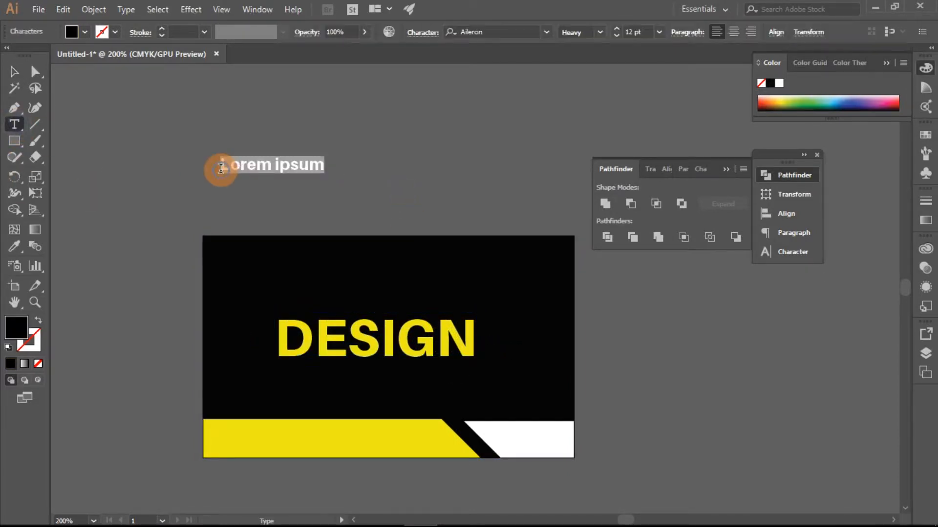
pyautogui.write('GEEK')
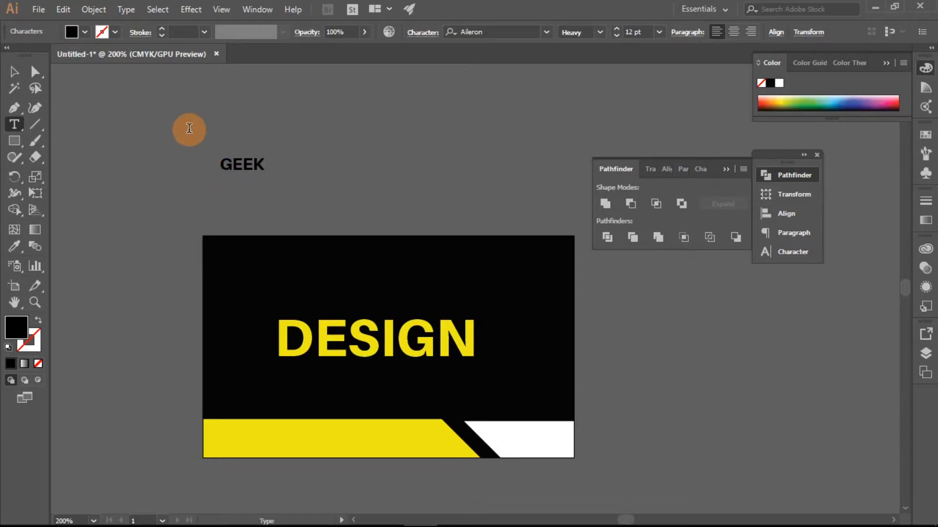
pyautogui.click(13, 73)
pyautogui.moveTo(270, 178); pyautogui.dragTo(288, 189)
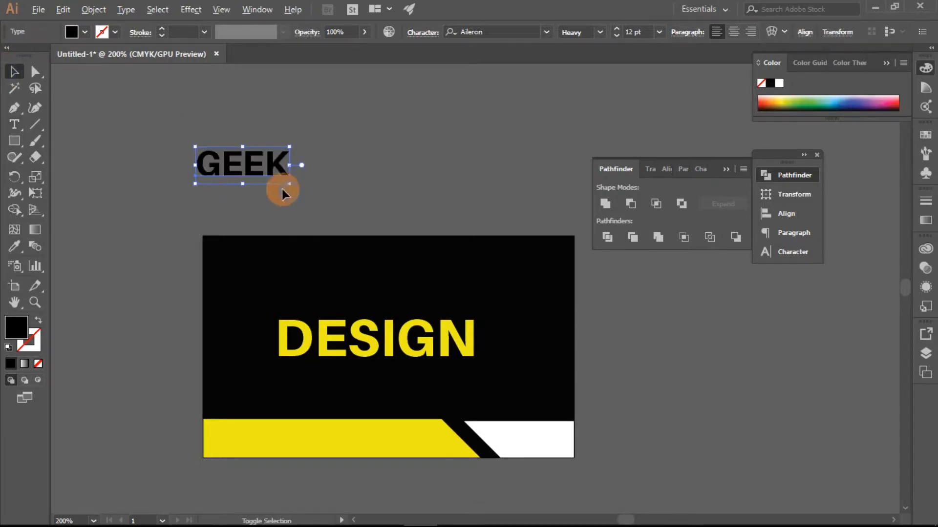
pyautogui.click(510, 433)
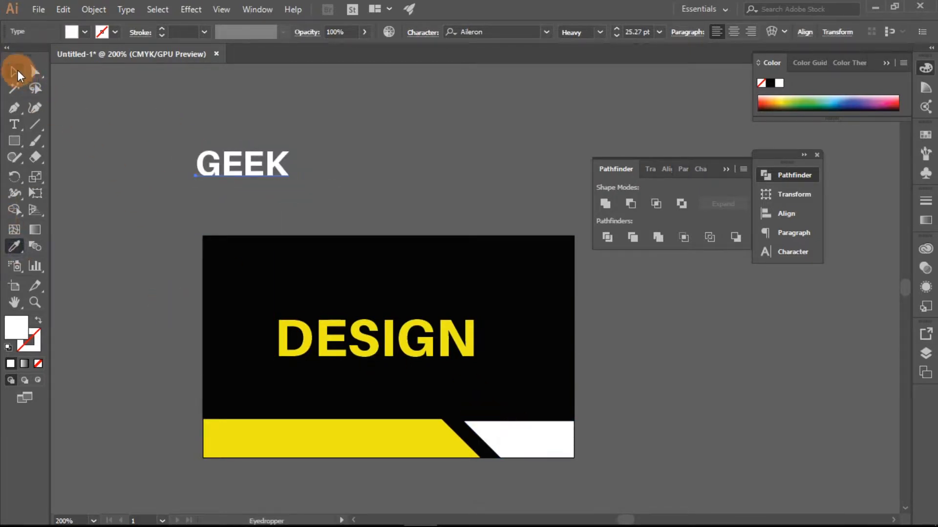
# - Set GEEK to SemiBold, scale it down to about 20 pt and place it directly beneath DESIGN
pyautogui.click(600, 31)
pyautogui.click(597, 169)
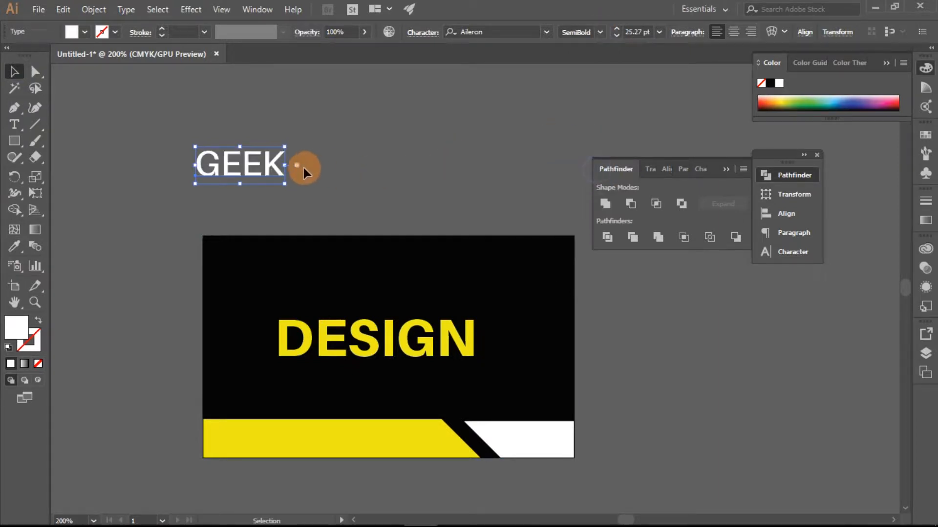
pyautogui.moveTo(287, 182); pyautogui.dragTo(259, 168)
pyautogui.moveTo(367, 323); pyautogui.dragTo(364, 374)
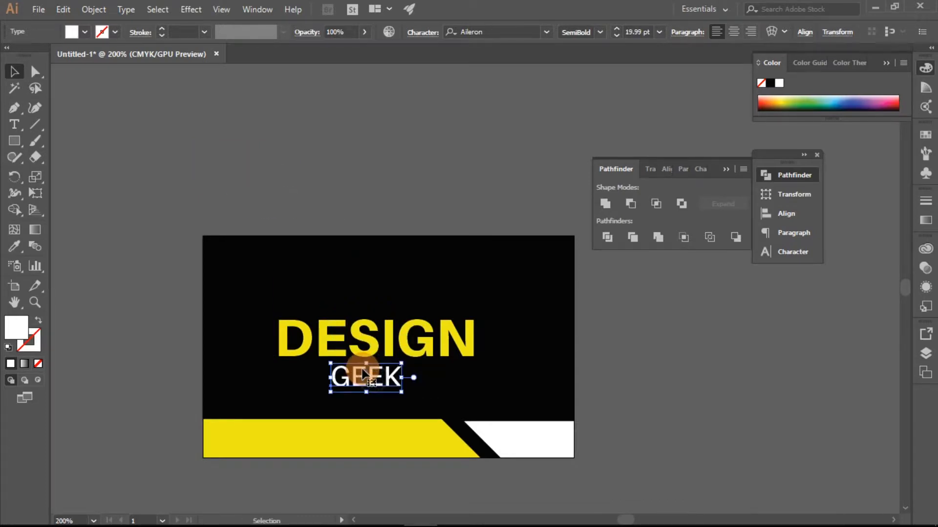
# - Widen the tracking of GEEK until its letters are widely spaced, and convert the text to outlines
pyautogui.hotkey('alt', 'Right')
pyautogui.hotkey('alt', 'Right')
pyautogui.hotkey('alt', 'Right')
pyautogui.hotkey('alt', 'Right')
pyautogui.hotkey('alt', 'Right')
pyautogui.hotkey('alt', 'Right')
pyautogui.hotkey('alt', 'Right')
pyautogui.hotkey('alt', 'Right')
pyautogui.hotkey('alt', 'Right')
pyautogui.hotkey('alt', 'Right')
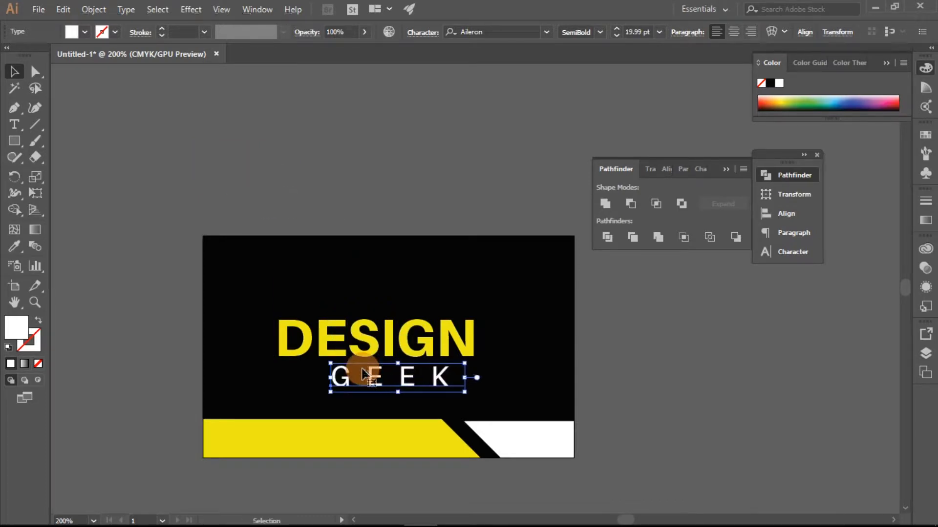
pyautogui.rightClick(391, 365)
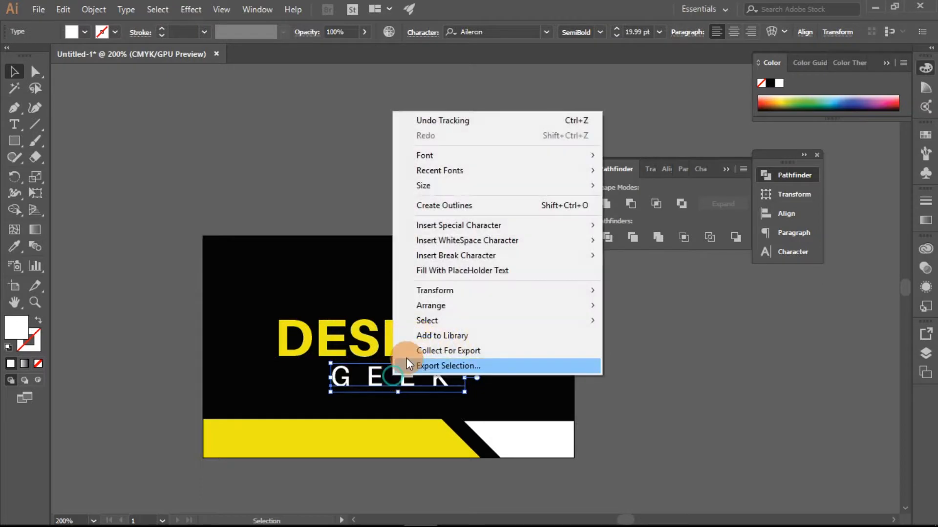
pyautogui.click(438, 205)
# - Align GEEK and DESIGN on their horizontal centres
pyautogui.keyDown('shift'); pyautogui.click(388, 346); pyautogui.keyUp('shift')
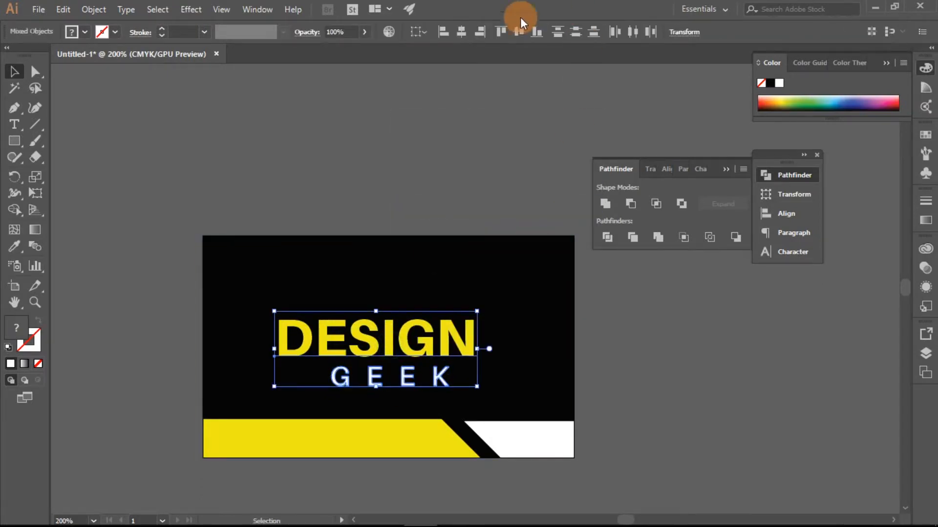
pyautogui.click(465, 30)
pyautogui.click(420, 154)
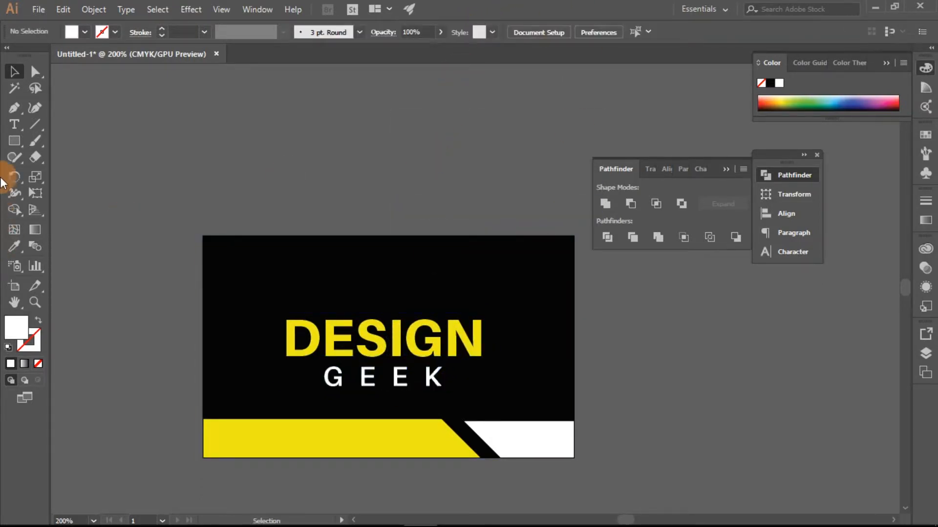
# - Draw a thin white horizontal bar left of GEEK, starting near the left edge of DESIGN
pyautogui.click(14, 141)
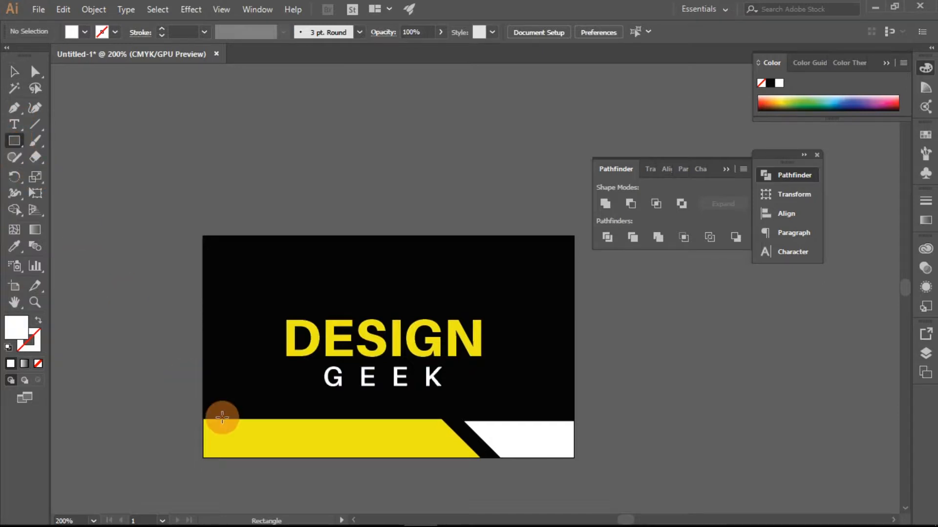
pyautogui.scroll(3, 256, 410)
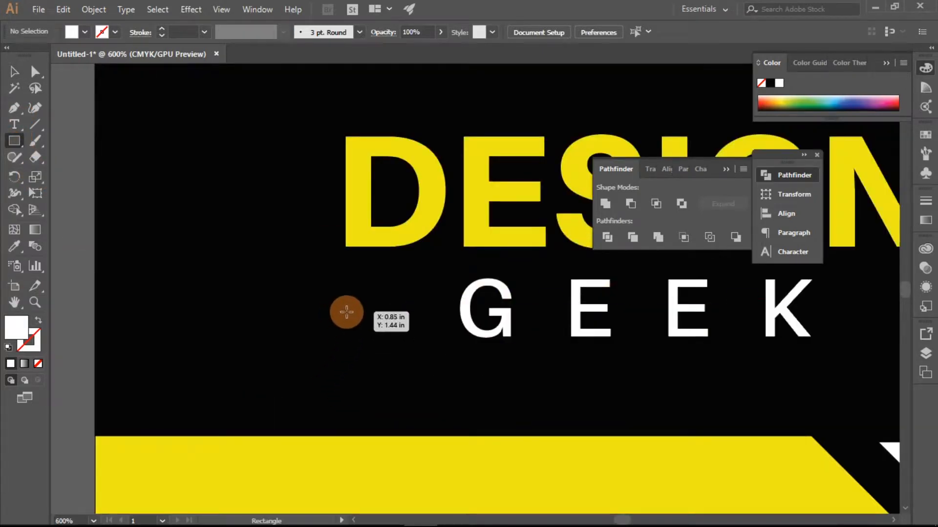
pyautogui.moveTo(351, 308); pyautogui.dragTo(450, 316)
pyautogui.click(14, 72)
pyautogui.scroll(-3, 77, 202)
pyautogui.scroll(4, 208, 306)
# - Copy the thin white bar to the right side of GEEK and collapse the Pathfinder panel
pyautogui.moveTo(200, 298); pyautogui.dragTo(437, 308)
pyautogui.scroll(-4, 181, 297)
pyautogui.scroll(-2, 387, 256)
pyautogui.click(311, 159)
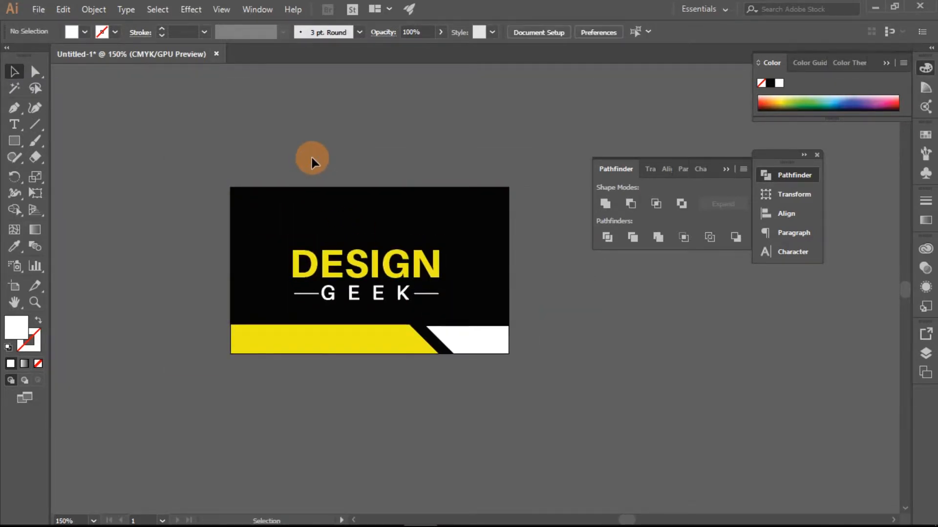
pyautogui.click(723, 168)
pyautogui.scroll(1, 325, 375)
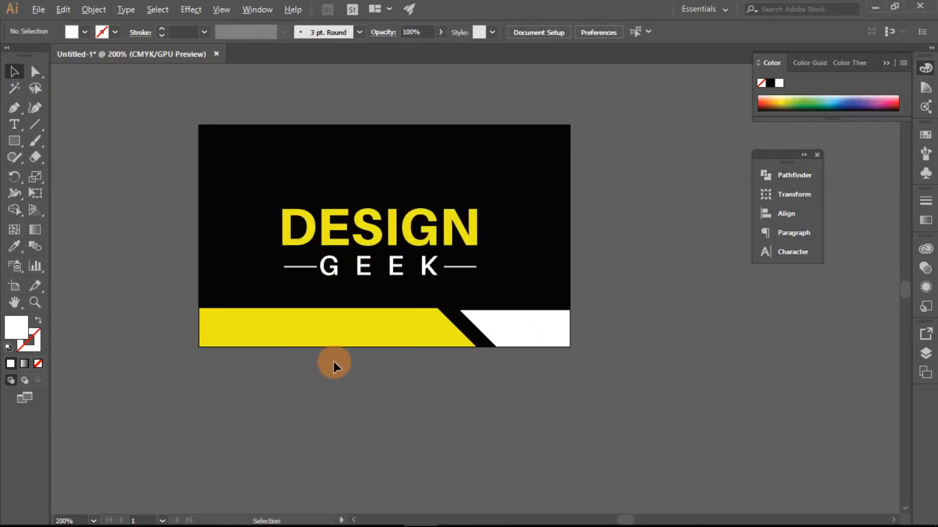
pyautogui.click(13, 125)
pyautogui.click(201, 389)
pyautogui.write('WW')
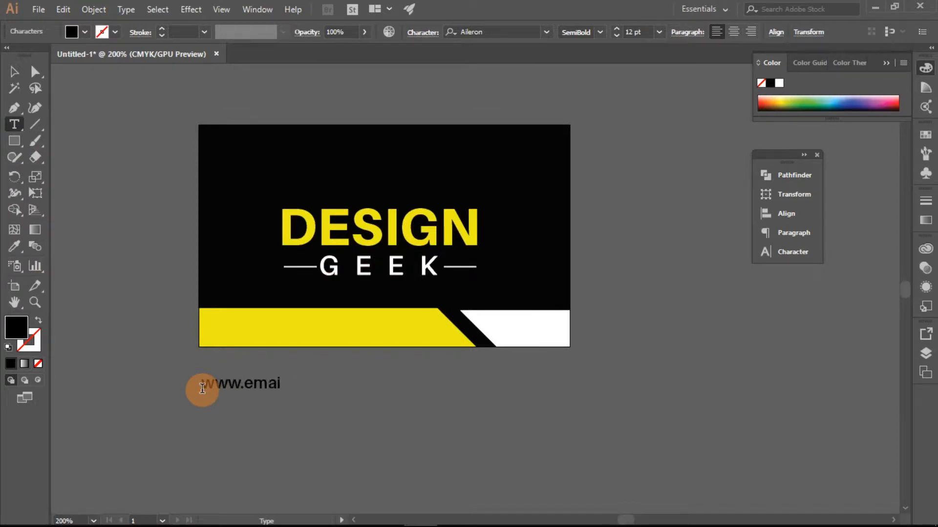
pyautogui.click(13, 73)
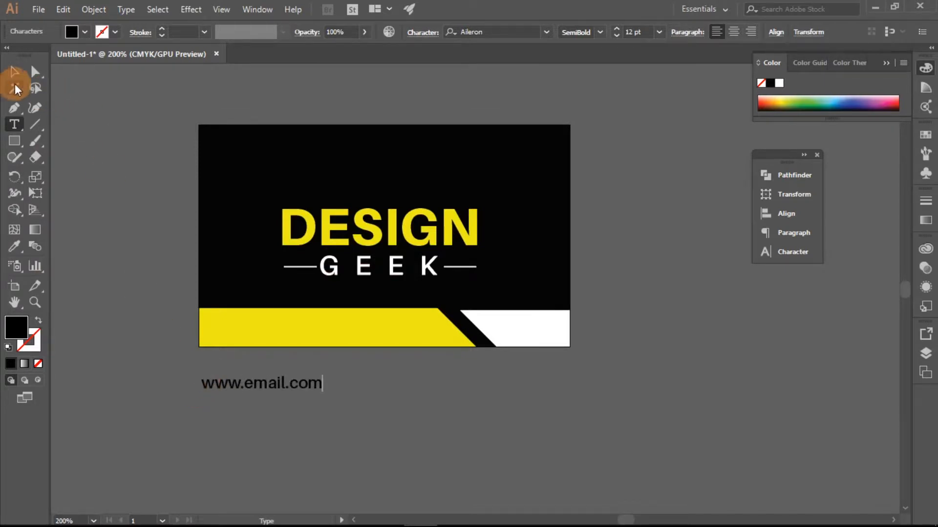
pyautogui.moveTo(306, 375); pyautogui.dragTo(306, 330)
pyautogui.click(14, 244)
pyautogui.click(206, 232)
pyautogui.click(509, 320)
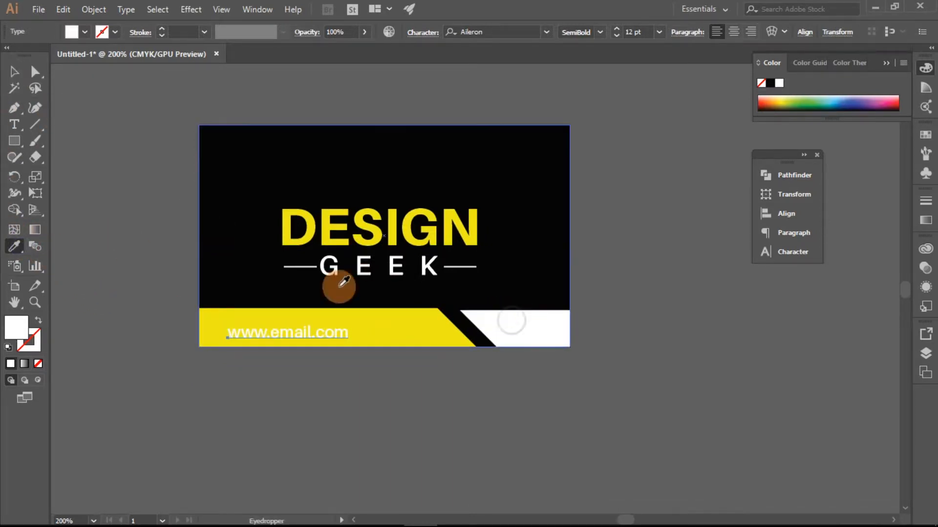
pyautogui.click(212, 225)
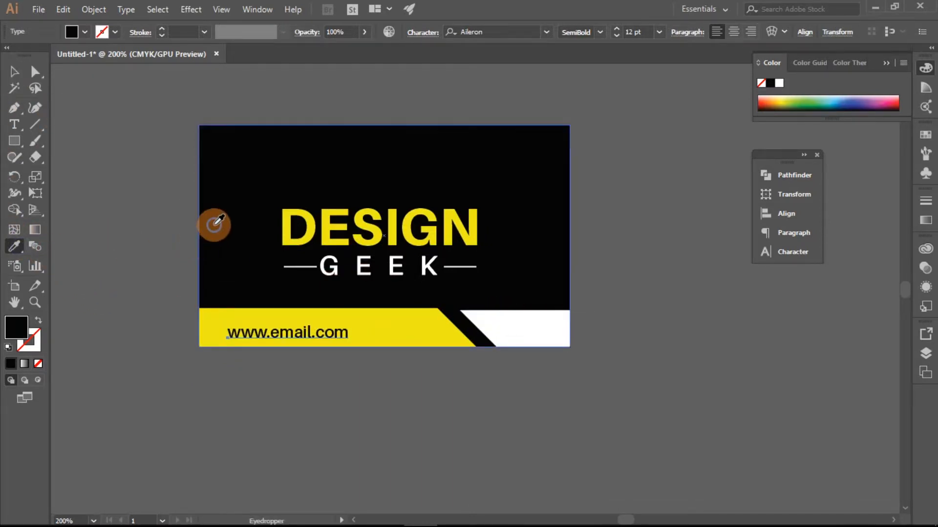
pyautogui.click(601, 32)
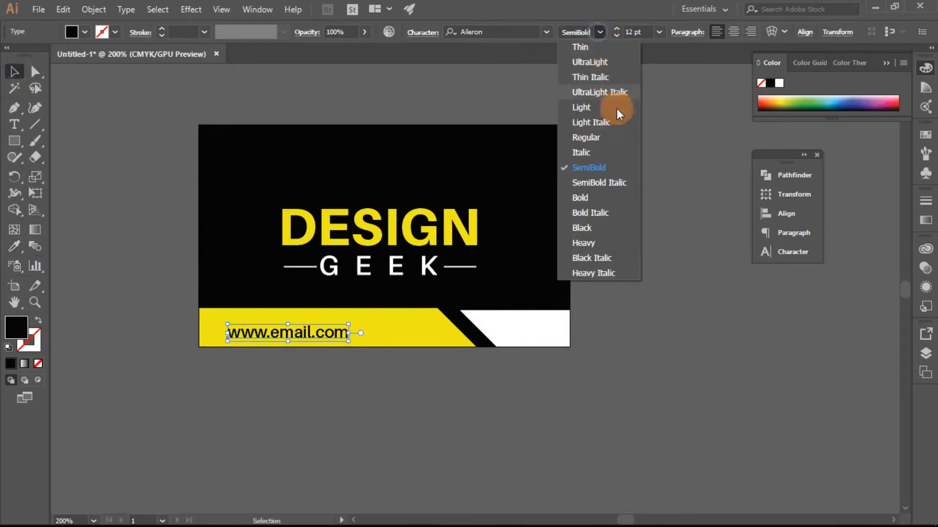
pyautogui.click(591, 105)
pyautogui.click(619, 34)
pyautogui.click(619, 34)
pyautogui.click(618, 35)
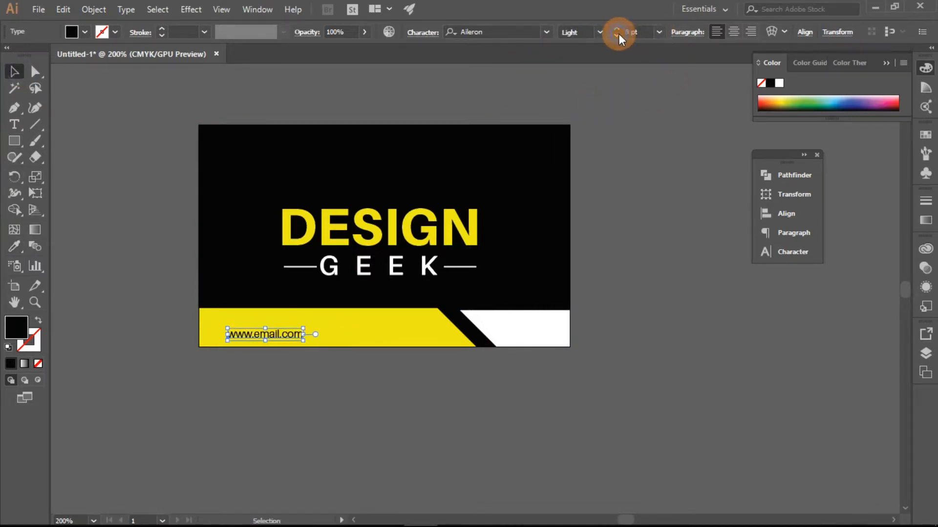
pyautogui.click(618, 35)
pyautogui.scroll(4, 256, 352)
pyautogui.hotkey('alt', 'Right')
pyautogui.hotkey('alt', 'Right')
pyautogui.hotkey('alt', 'Right')
pyautogui.hotkey('alt', 'Right')
pyautogui.hotkey('alt', 'Right')
pyautogui.hotkey('alt', 'Right')
pyautogui.hotkey('alt', 'Right')
pyautogui.hotkey('alt', 'Right')
pyautogui.hotkey('alt', 'Right')
pyautogui.hotkey('alt', 'Right')
pyautogui.hotkey('alt', 'Right')
pyautogui.hotkey('alt', 'Right')
pyautogui.hotkey('alt', 'Right')
pyautogui.hotkey('alt', 'Right')
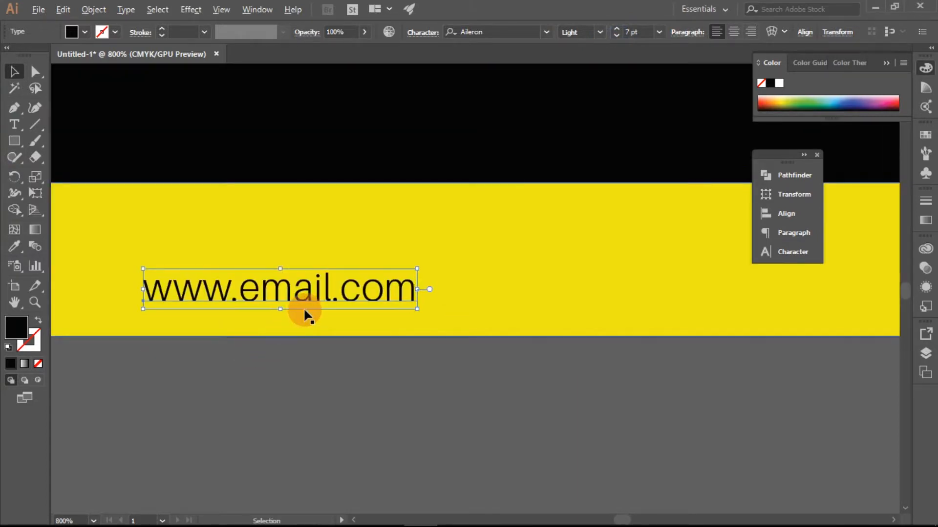
pyautogui.scroll(-1, 305, 317)
pyautogui.scroll(-3, 337, 320)
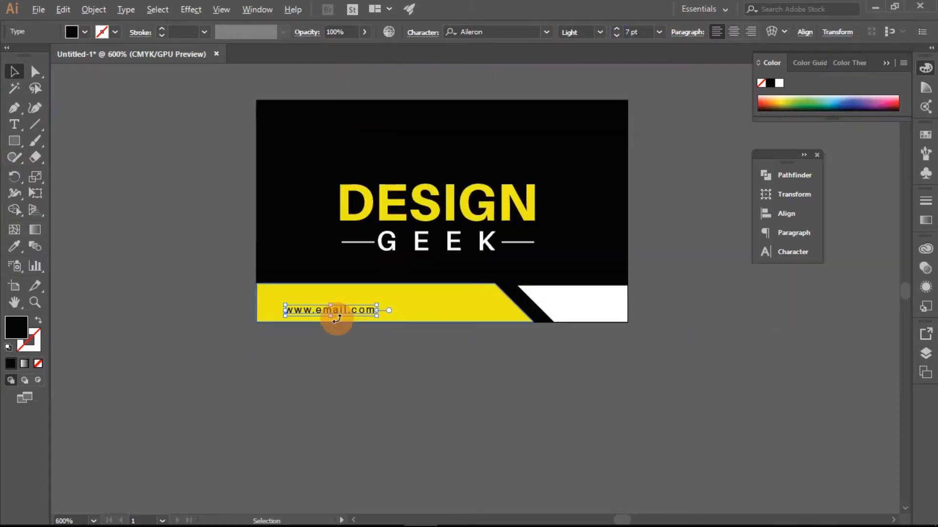
pyautogui.scroll(2, 335, 312)
pyautogui.moveTo(341, 310); pyautogui.dragTo(340, 290)
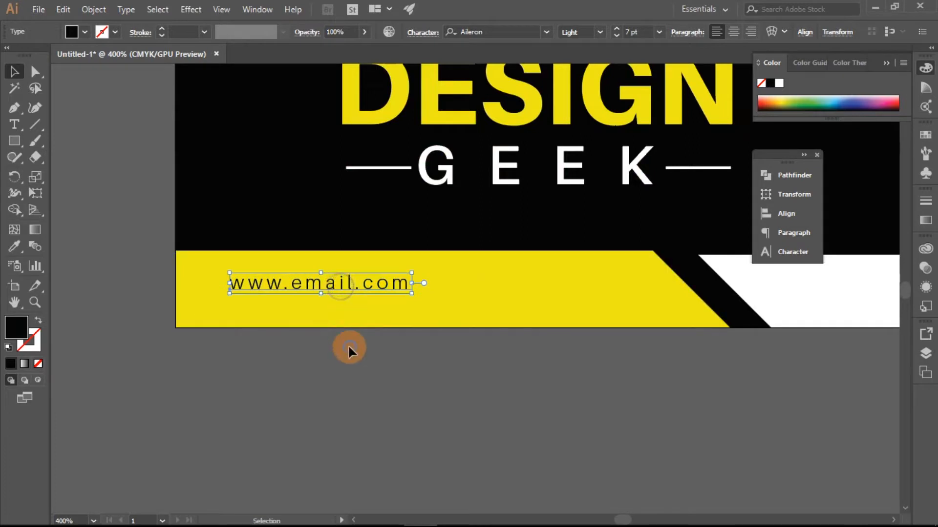
pyautogui.click(350, 341)
pyautogui.scroll(-2, 337, 371)
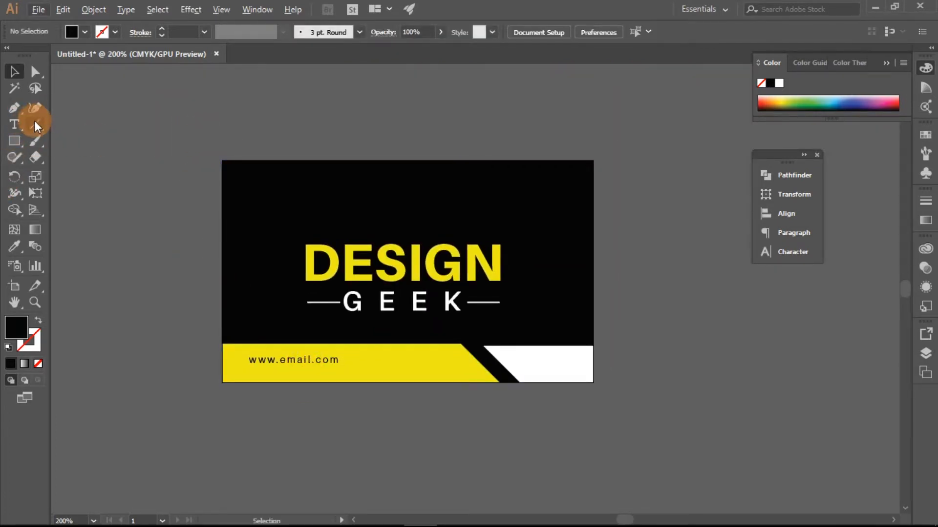
# - Paint a black curved arrow with the Blob Brush, pointing at the card's upper-left corner
pyautogui.click(37, 142)
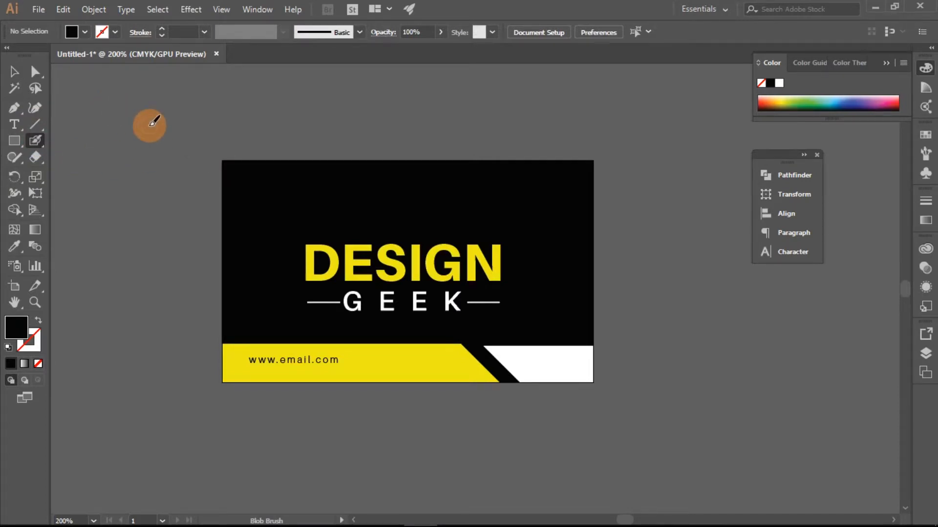
pyautogui.scroll(-1, 185, 193)
pyautogui.moveTo(171, 167); pyautogui.dragTo(238, 208)
pyautogui.moveTo(205, 197); pyautogui.dragTo(237, 208)
pyautogui.moveTo(237, 176); pyautogui.dragTo(237, 207)
# - Handwrite "This is print" above the card with the Blob Brush
pyautogui.moveTo(265, 133); pyautogui.dragTo(267, 162)
pyautogui.moveTo(280, 124)
pyautogui.mouseDown()
pyautogui.moveTo(280, 147)
pyautogui.moveTo(306, 147)
pyautogui.moveTo(323, 127)
pyautogui.moveTo(318, 161)
pyautogui.mouseUp()
pyautogui.click(296, 123)
pyautogui.moveTo(229, 130); pyautogui.dragTo(280, 104)
pyautogui.moveTo(384, 126); pyautogui.dragTo(387, 155)
pyautogui.click(388, 98)
pyautogui.moveTo(414, 118); pyautogui.dragTo(399, 158)
pyautogui.moveTo(450, 125)
pyautogui.mouseDown()
pyautogui.moveTo(460, 143)
pyautogui.moveTo(496, 115)
pyautogui.moveTo(504, 141)
pyautogui.moveTo(528, 117)
pyautogui.moveTo(529, 101)
pyautogui.moveTo(551, 146)
pyautogui.moveTo(558, 110)
pyautogui.moveTo(565, 143)
pyautogui.mouseUp()
pyautogui.click(527, 103)
pyautogui.moveTo(574, 96)
pyautogui.mouseDown()
pyautogui.moveTo(586, 147)
pyautogui.moveTo(597, 117)
pyautogui.mouseUp()
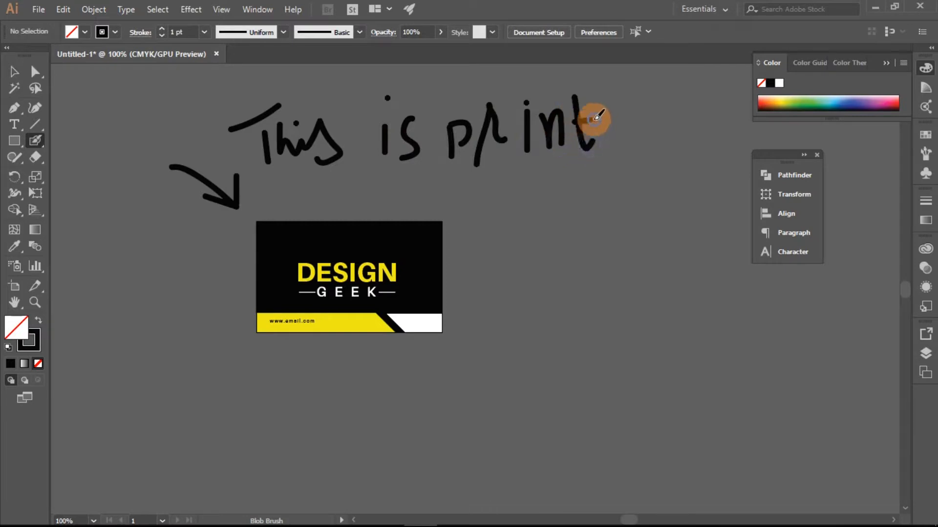
# - Continue the handwritten note beside the card with "Ready in .ai file."
pyautogui.moveTo(508, 210)
pyautogui.mouseDown()
pyautogui.moveTo(531, 204)
pyautogui.moveTo(545, 238)
pyautogui.moveTo(569, 240)
pyautogui.moveTo(583, 223)
pyautogui.moveTo(568, 235)
pyautogui.moveTo(603, 237)
pyautogui.moveTo(598, 225)
pyautogui.moveTo(609, 243)
pyautogui.moveTo(636, 230)
pyautogui.moveTo(620, 245)
pyautogui.moveTo(638, 197)
pyautogui.moveTo(646, 232)
pyautogui.moveTo(659, 204)
pyautogui.moveTo(675, 200)
pyautogui.moveTo(666, 270)
pyautogui.mouseUp()
pyautogui.moveTo(547, 332); pyautogui.dragTo(545, 347)
pyautogui.click(542, 298)
pyautogui.moveTo(567, 317)
pyautogui.mouseDown()
pyautogui.moveTo(565, 345)
pyautogui.moveTo(586, 331)
pyautogui.moveTo(590, 345)
pyautogui.mouseUp()
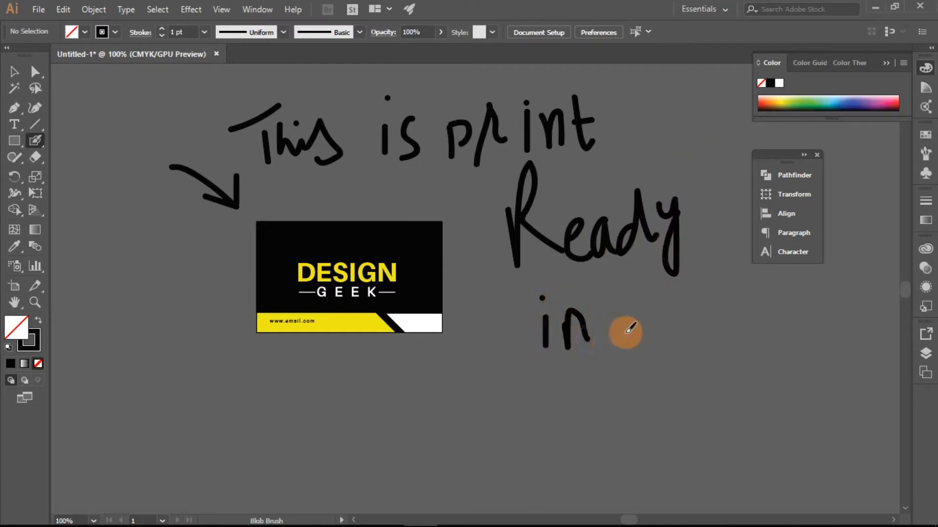
pyautogui.moveTo(646, 329)
pyautogui.mouseDown()
pyautogui.moveTo(645, 306)
pyautogui.moveTo(648, 326)
pyautogui.moveTo(660, 316)
pyautogui.moveTo(657, 297)
pyautogui.moveTo(663, 325)
pyautogui.mouseUp()
pyautogui.click(638, 280)
pyautogui.moveTo(702, 283)
pyautogui.mouseDown()
pyautogui.moveTo(743, 357)
pyautogui.moveTo(755, 325)
pyautogui.moveTo(766, 331)
pyautogui.mouseUp()
pyautogui.click(755, 282)
pyautogui.moveTo(763, 278)
pyautogui.mouseDown()
pyautogui.moveTo(788, 333)
pyautogui.moveTo(806, 299)
pyautogui.moveTo(803, 323)
pyautogui.moveTo(826, 314)
pyautogui.mouseUp()
pyautogui.click(826, 314)
# - Delete the painted arrow and all of the handwritten note around the card
pyautogui.click(15, 71)
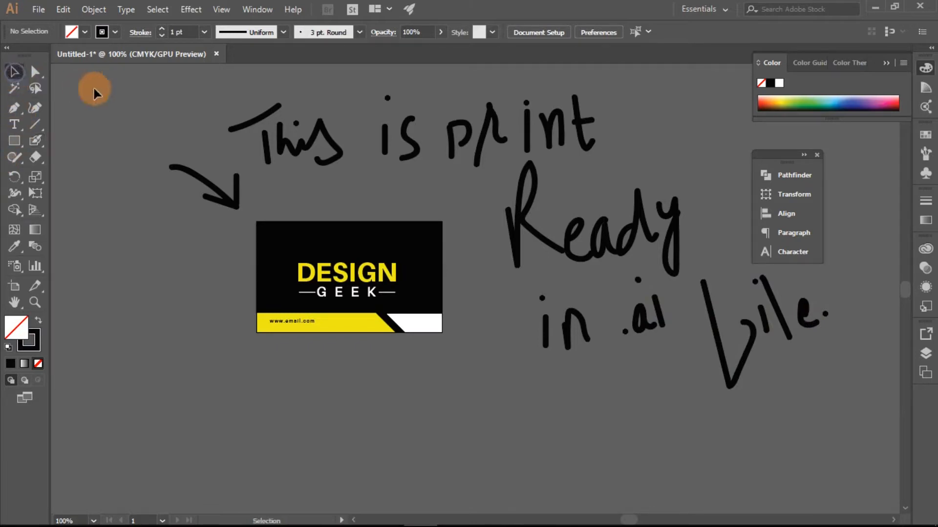
pyautogui.moveTo(575, 128); pyautogui.dragTo(638, 189)
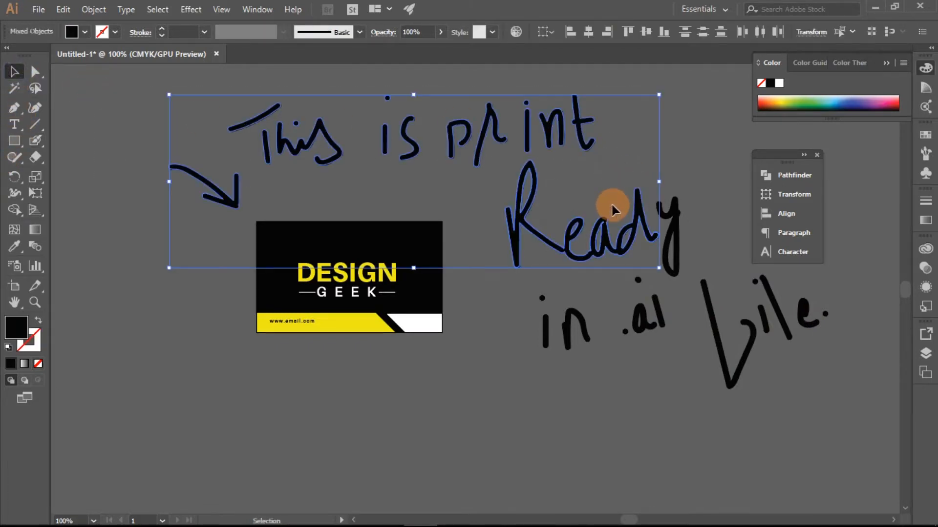
pyautogui.press('Delete')
pyautogui.moveTo(520, 185); pyautogui.dragTo(810, 419)
pyautogui.press('Delete')
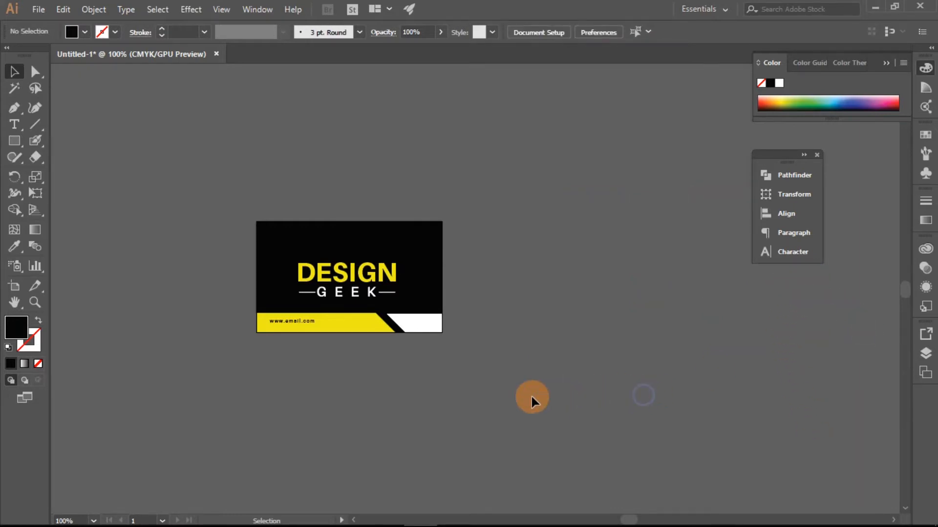
# - Select the entire card artwork for export and name the asset sample card
pyautogui.moveTo(508, 390); pyautogui.dragTo(562, 427)
pyautogui.scroll(1, 332, 334)
pyautogui.moveTo(359, 330); pyautogui.dragTo(353, 281)
pyautogui.moveTo(225, 188); pyautogui.dragTo(392, 243)
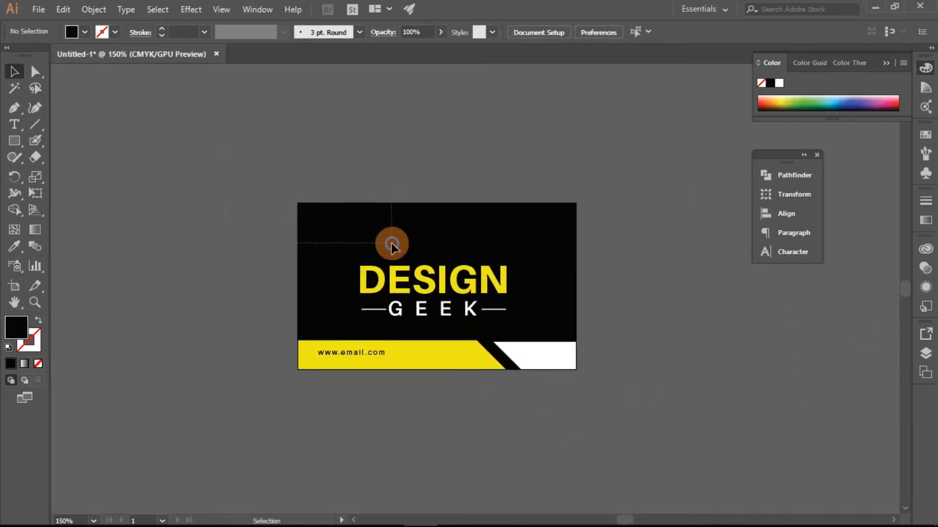
pyautogui.moveTo(652, 409); pyautogui.dragTo(652, 408)
pyautogui.rightClick(462, 322)
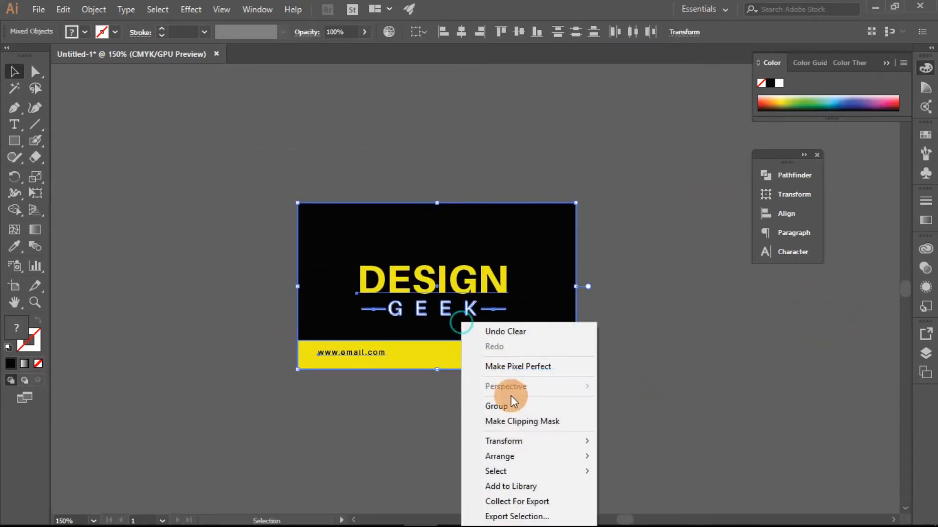
pyautogui.click(526, 516)
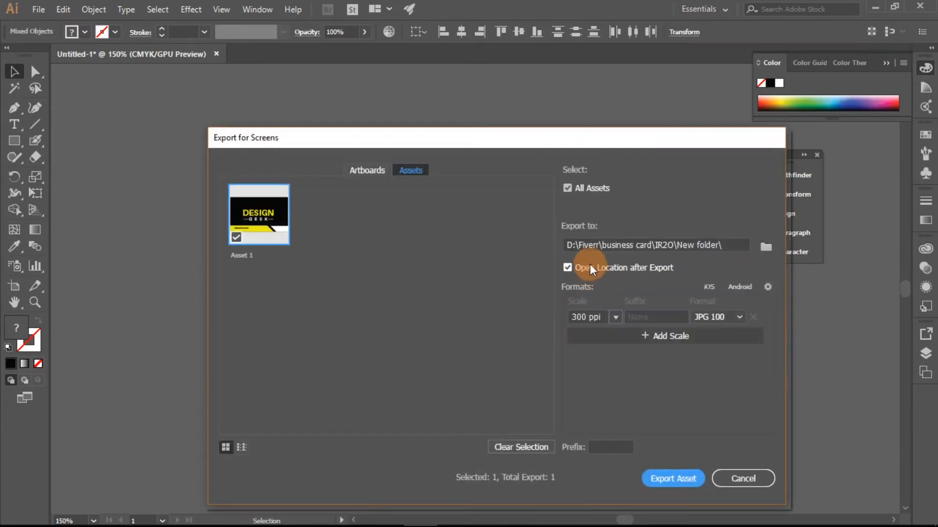
pyautogui.doubleClick(254, 255)
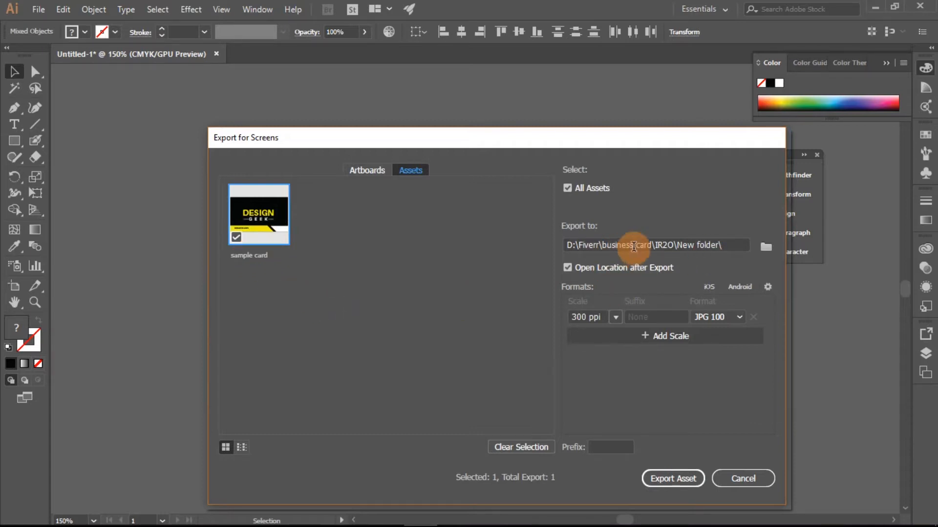
# - Create a folder named sample inside Videos > bgremoval and choose it as the export location
pyautogui.click(765, 247)
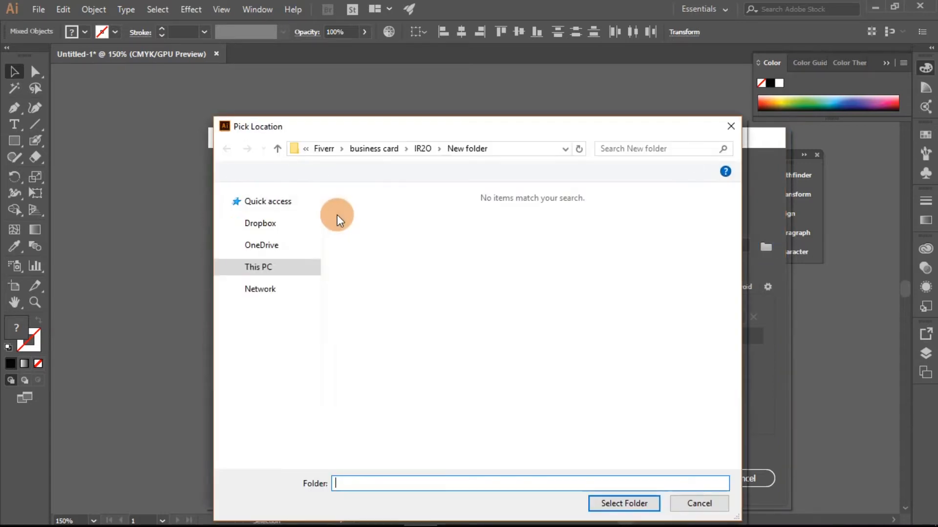
pyautogui.click(262, 420)
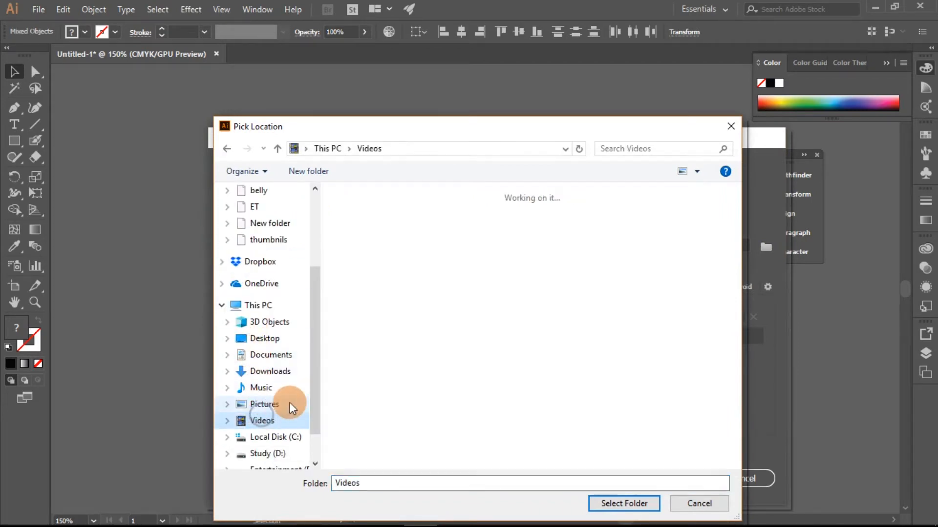
pyautogui.doubleClick(377, 248)
pyautogui.click(439, 322)
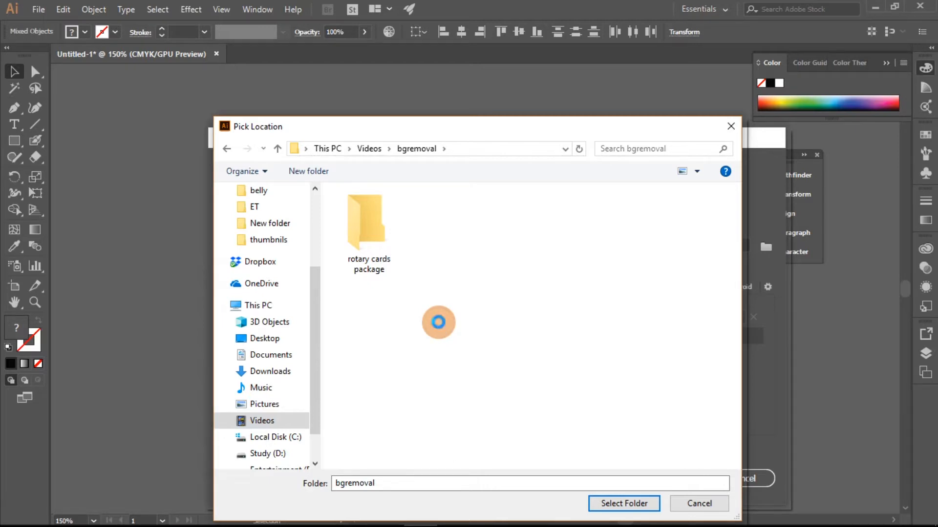
pyautogui.hotkey('ctrl', 'shift', 'n')
pyautogui.write('sample')
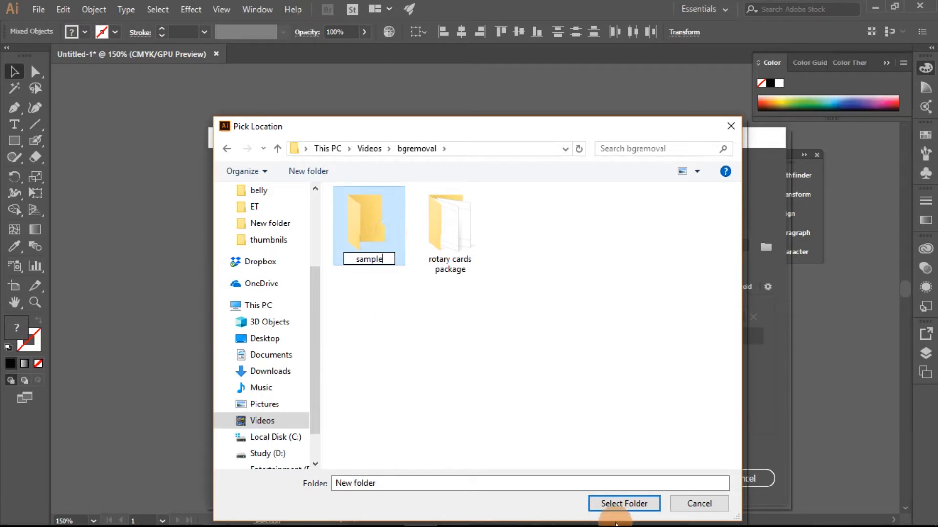
pyautogui.click(617, 506)
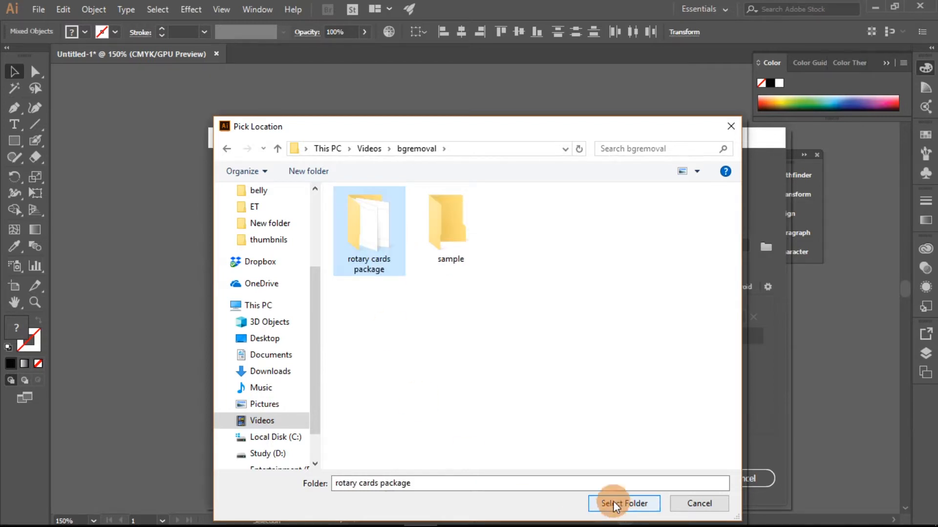
pyautogui.doubleClick(464, 259)
pyautogui.click(620, 505)
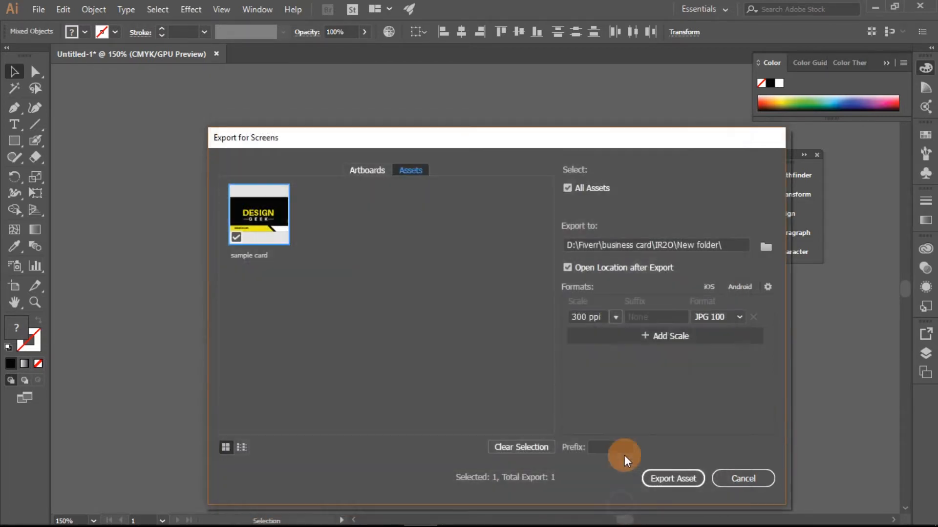
# - Export the sample card asset as a JPG scaled by resolution at 300 ppi
pyautogui.click(614, 318)
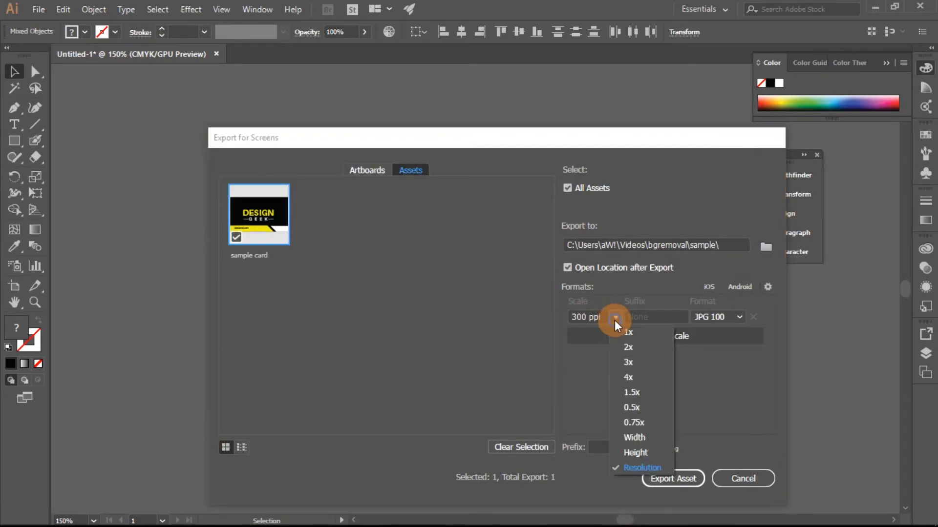
pyautogui.click(634, 468)
pyautogui.click(576, 316)
pyautogui.moveTo(601, 316); pyautogui.dragTo(561, 318)
pyautogui.click(603, 385)
pyautogui.click(727, 316)
pyautogui.click(724, 363)
pyautogui.click(649, 459)
pyautogui.click(666, 480)
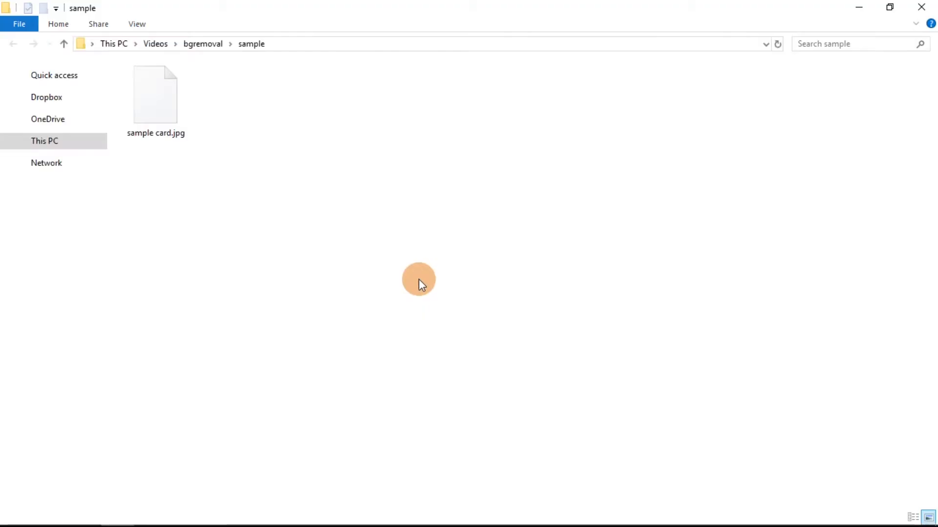
# - Open the exported sample card.jpg to inspect it, close the viewer, and switch back to Illustrator
pyautogui.click(153, 124)
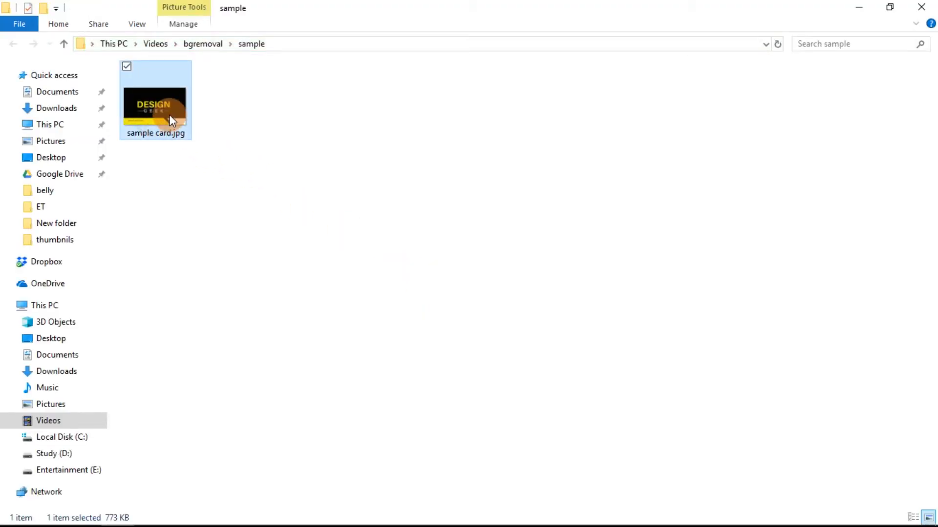
pyautogui.doubleClick(169, 116)
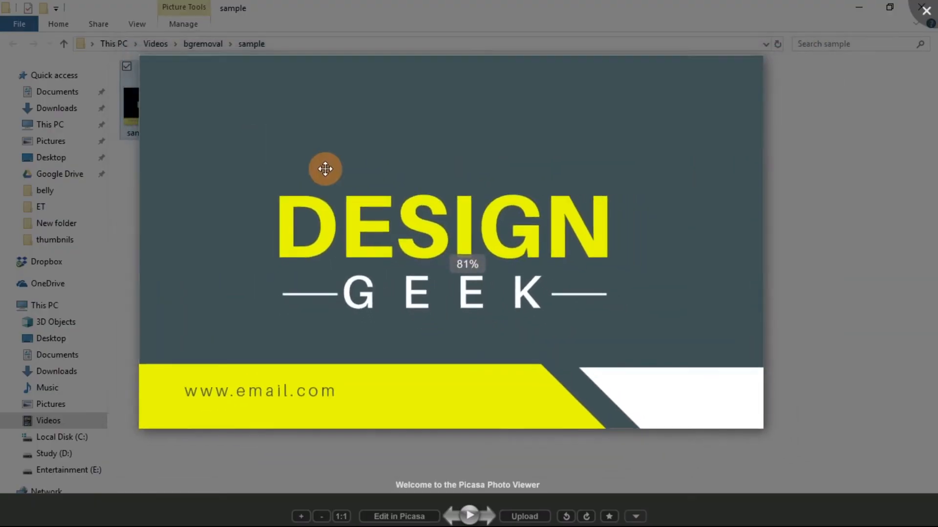
pyautogui.click(928, 10)
pyautogui.moveTo(536, 514)
pyautogui.click(421, 512)
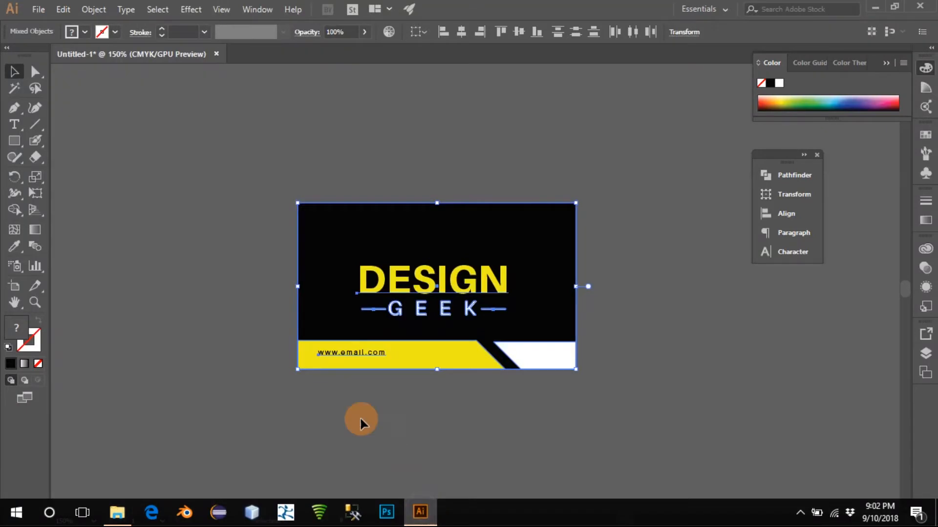
# - Add the text "THIS JPG IS ALSO PRINT READY :)" on the empty canvas above and left of the card
pyautogui.click(14, 124)
pyautogui.click(144, 161)
pyautogui.write('Hi')
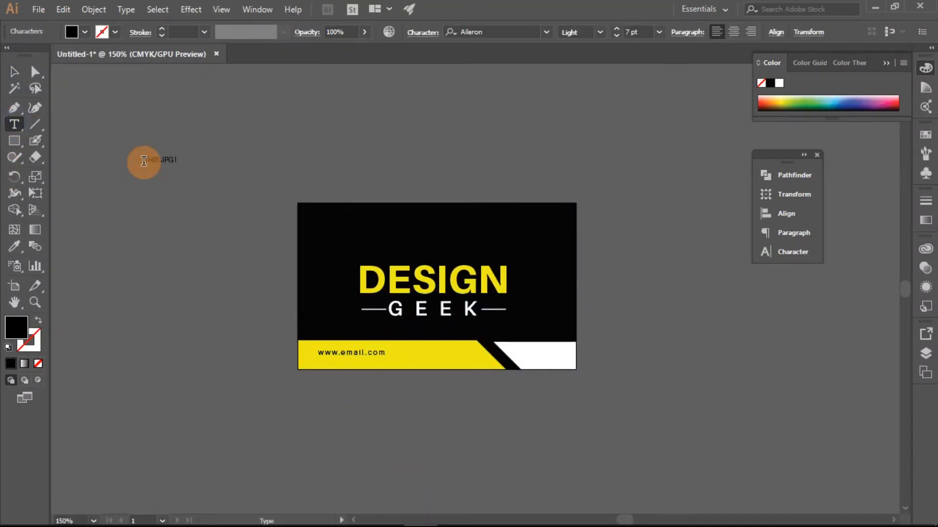
pyautogui.write('S JPG IS ALSO PRINT READY:)')
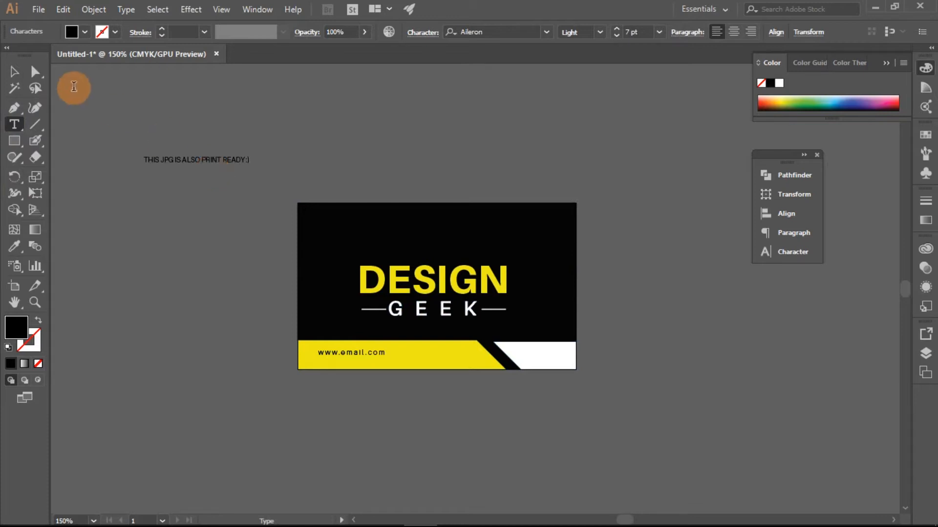
# - Enlarge the print-ready note to slightly wider than the card, place it directly above the card, and deselect it
pyautogui.click(17, 73)
pyautogui.moveTo(258, 164); pyautogui.dragTo(344, 197)
pyautogui.moveTo(285, 158); pyautogui.dragTo(516, 181)
pyautogui.click(593, 212)
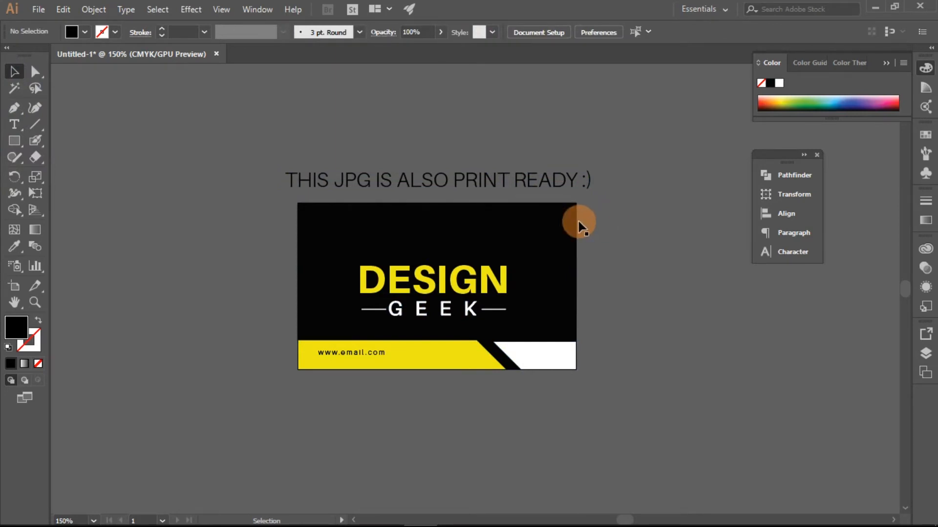
pyautogui.click(800, 513)
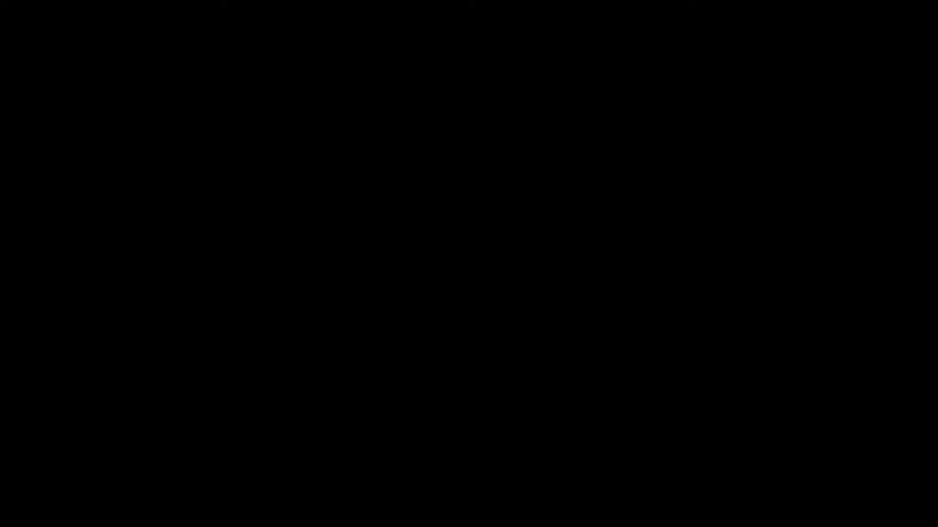